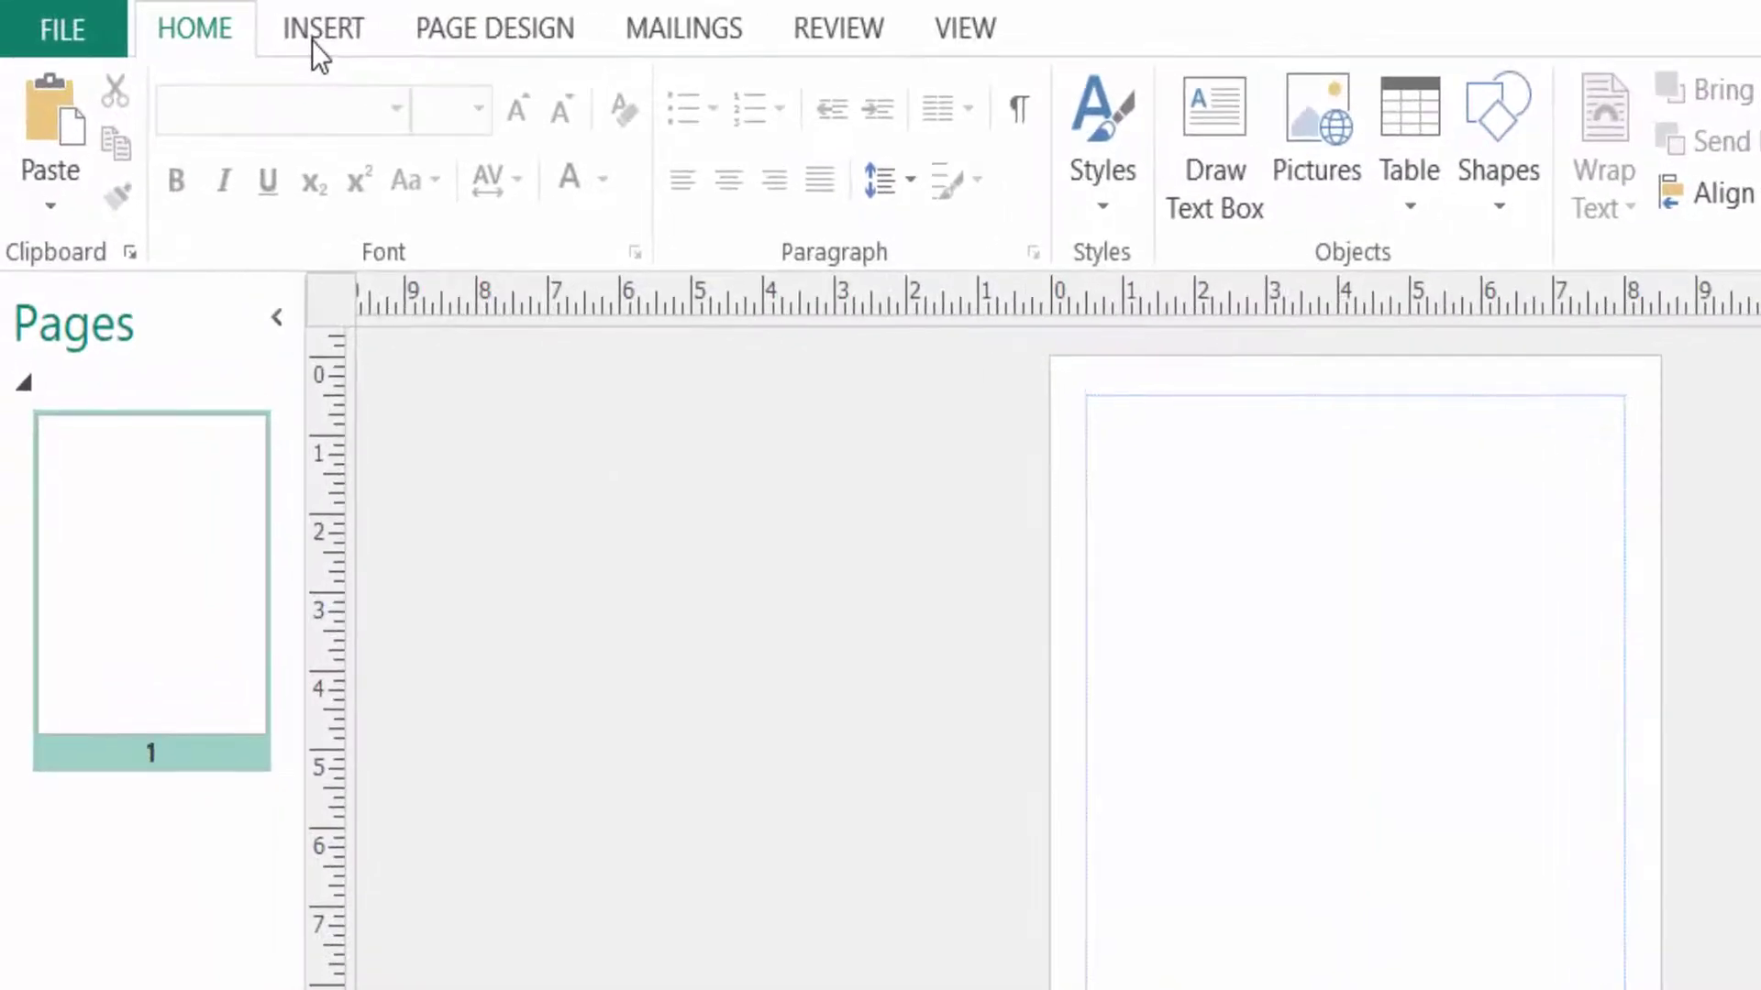
Step: Draw a tall, narrow text box on the left of page 1, from the top margin to the bottom margin
{"action": "left_click", "coordinate": [322, 31]}
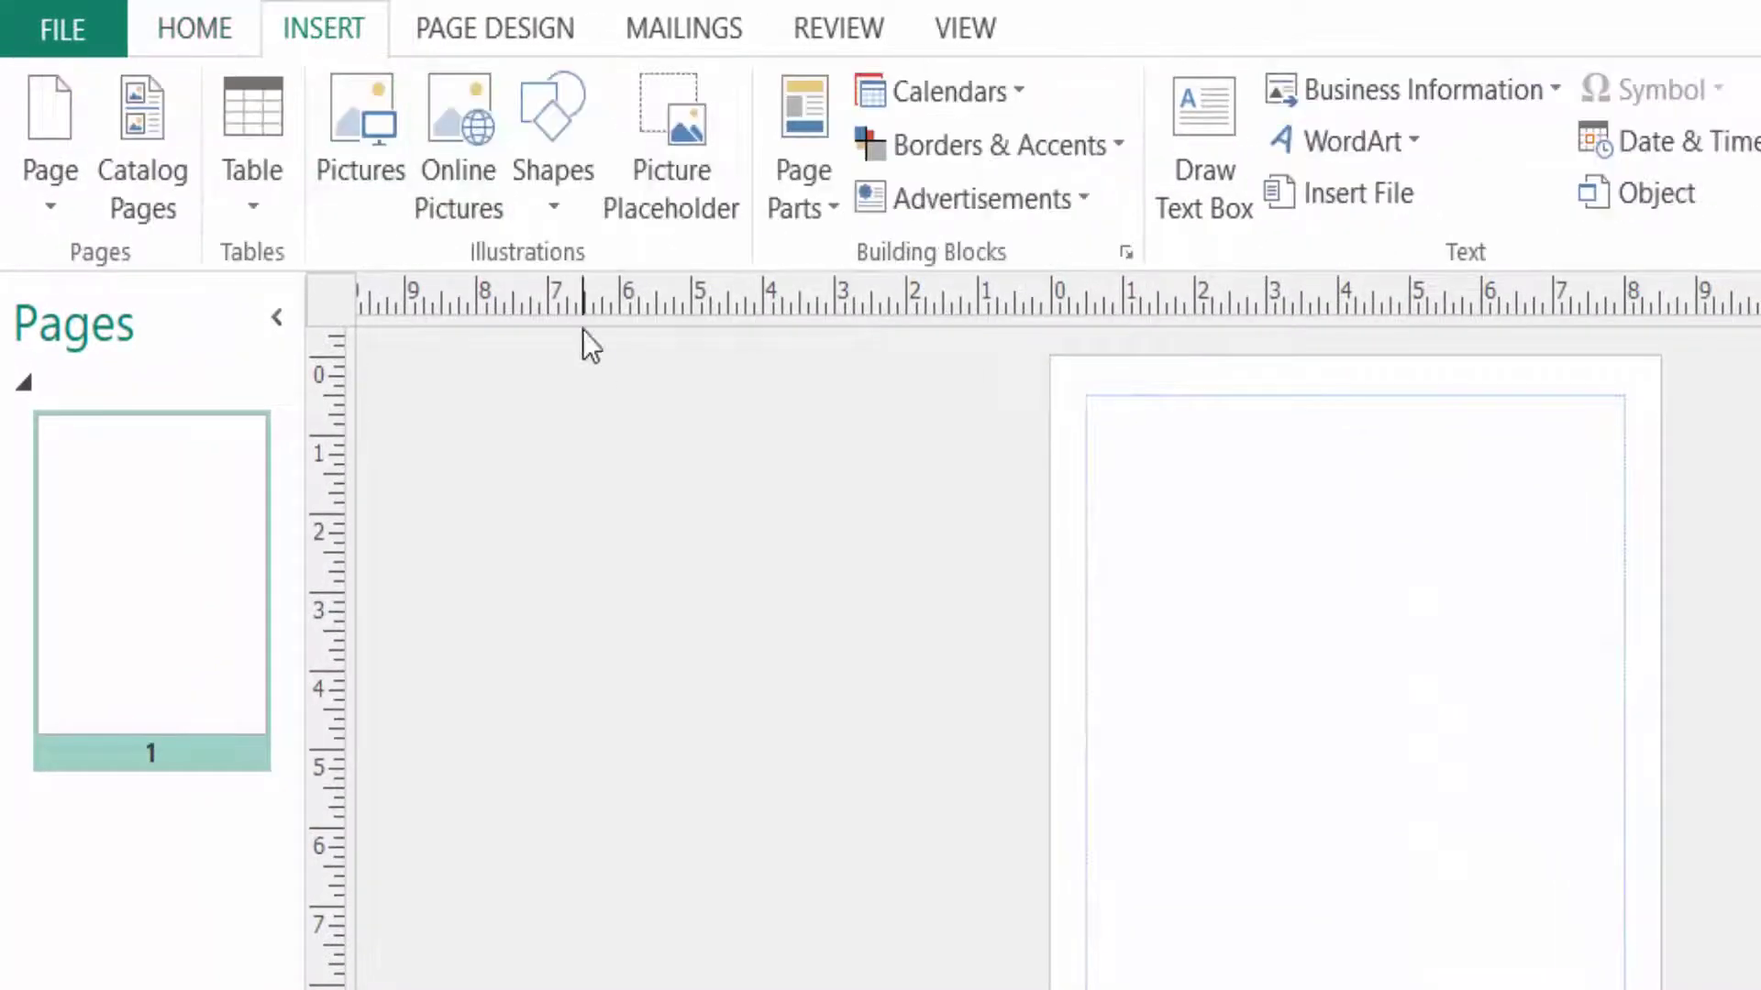
{"action": "left_click", "coordinate": [1168, 169]}
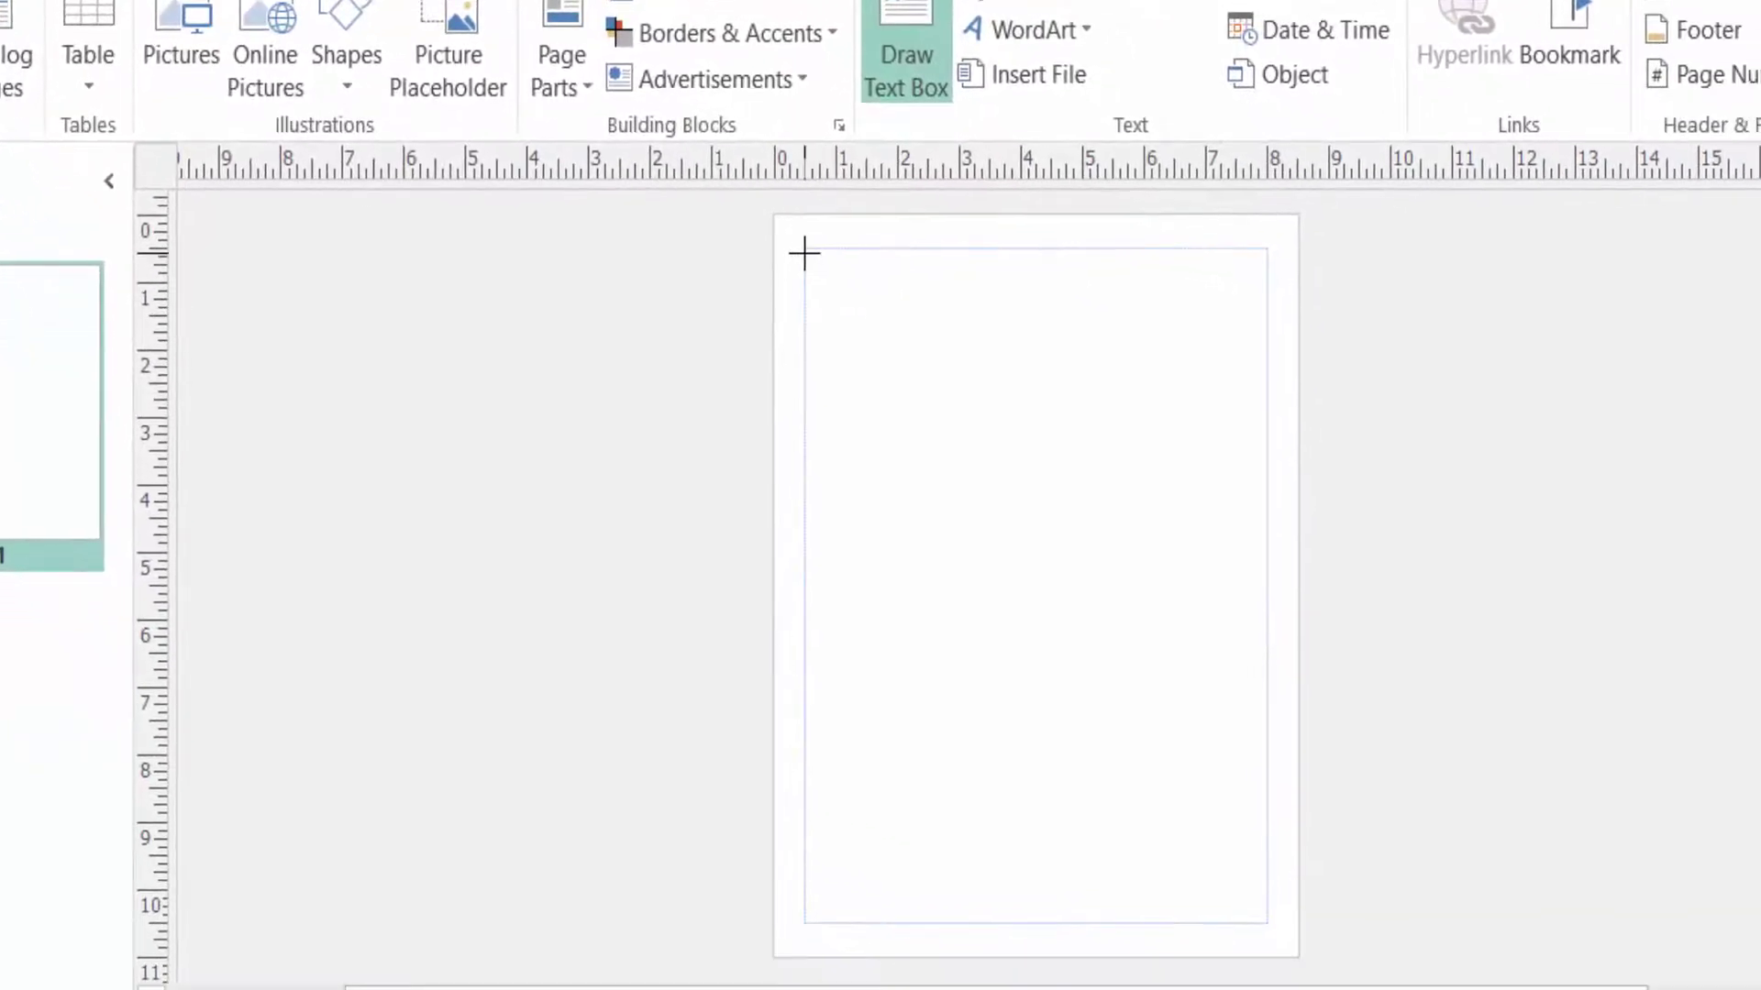
{"action": "left_click_drag", "start_coordinate": [1068, 392], "coordinate": [1239, 720]}
{"action": "left_click_drag", "start_coordinate": [953, 538], "coordinate": [1018, 921]}
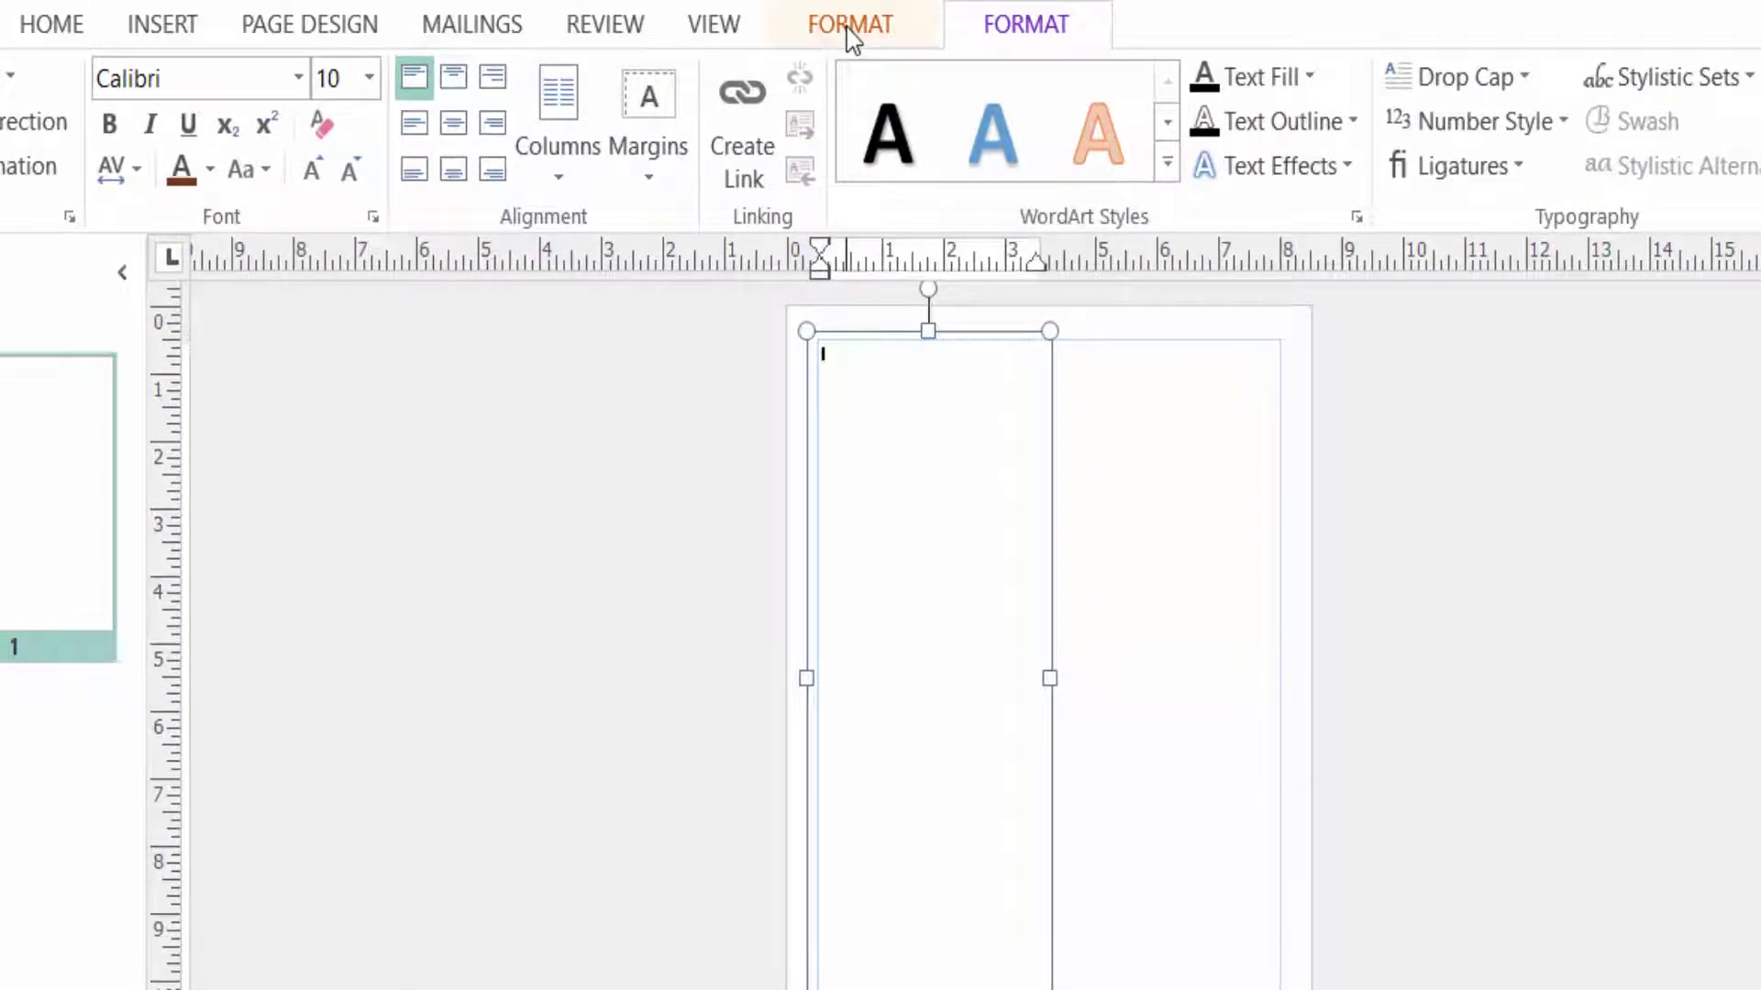
Step: Fill the left text box with dark blue and paste the Lorem ipsum text into it
{"action": "left_click", "coordinate": [850, 27]}
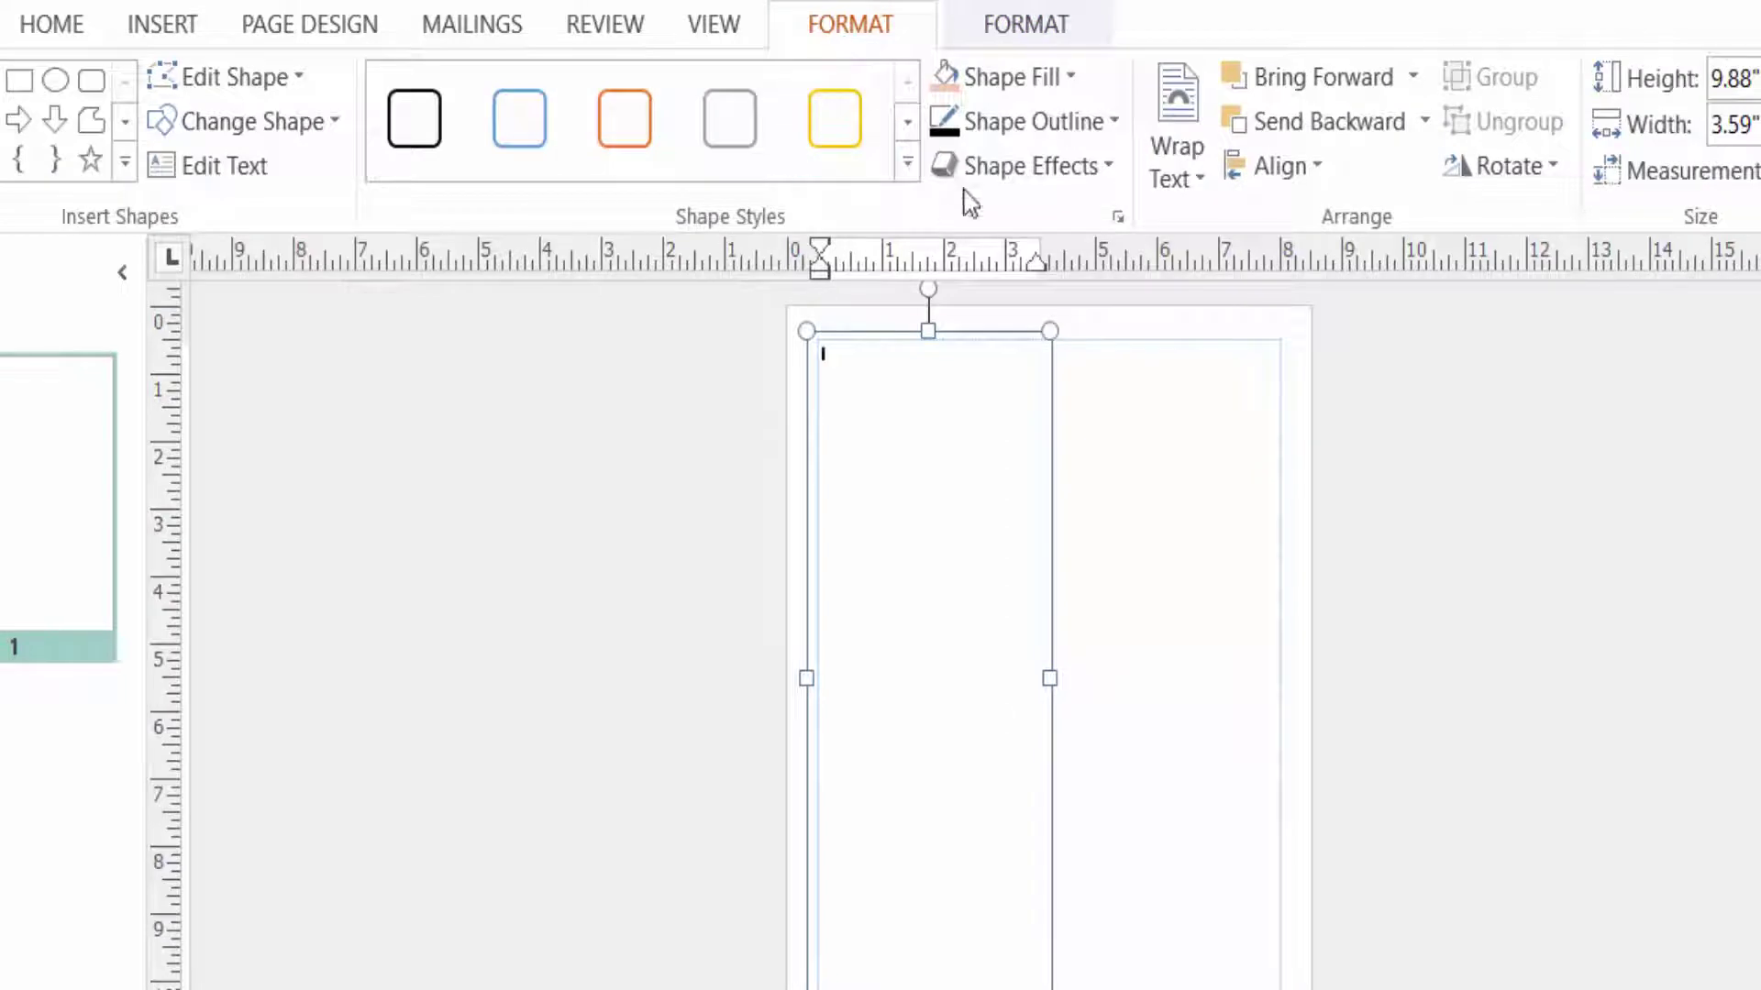
{"action": "left_click", "coordinate": [1064, 79]}
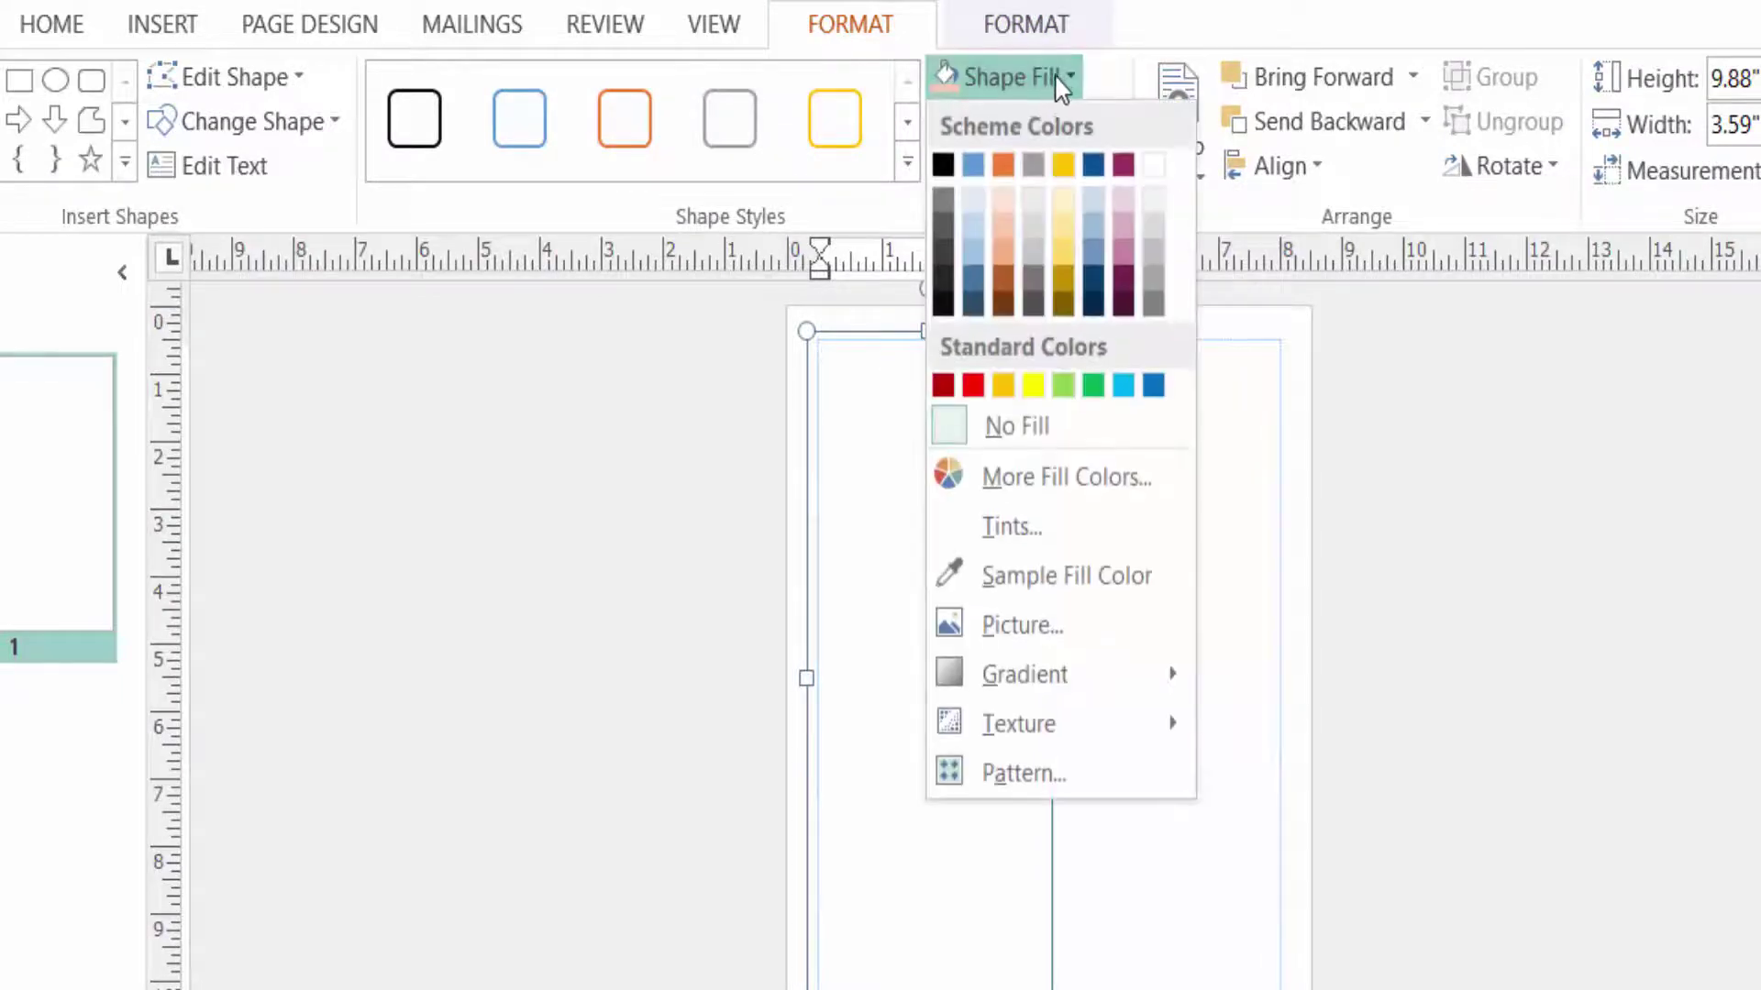
{"action": "left_click", "coordinate": [974, 281]}
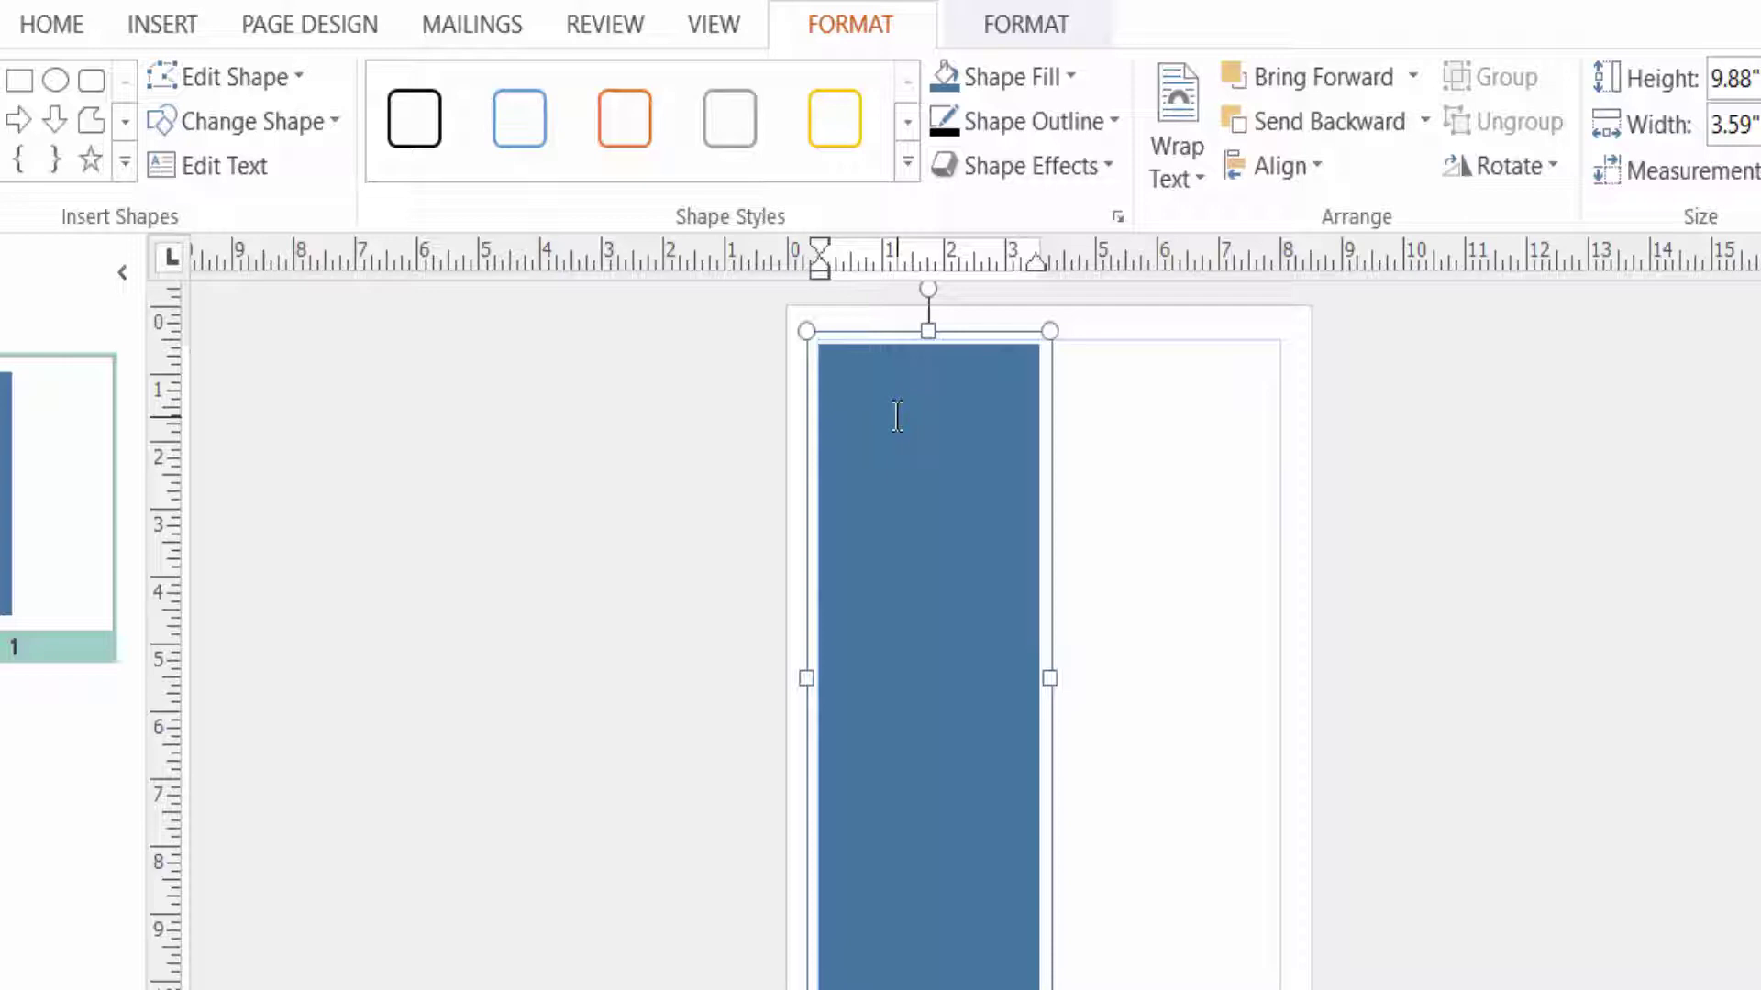
{"action": "key", "text": "ctrl+v"}
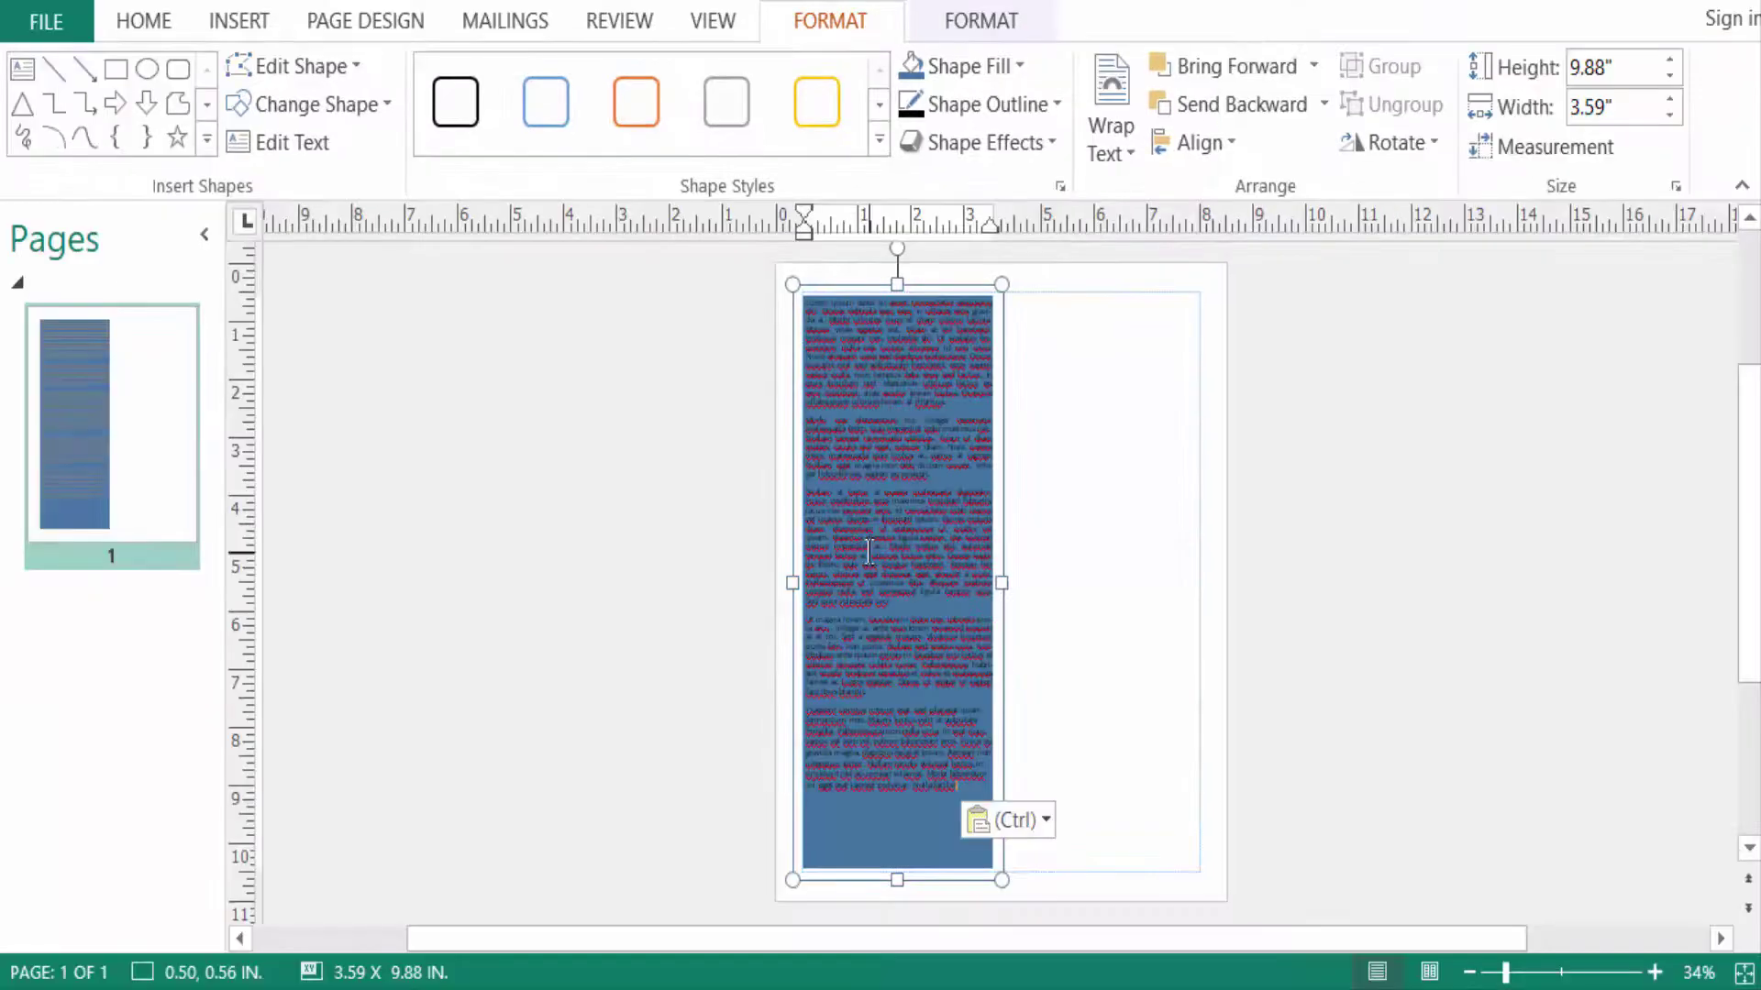
Step: Select all the pasted Lorem ipsum text in the blue box and set it to 24 pt
{"action": "left_click", "coordinate": [811, 302], "text": "shift"}
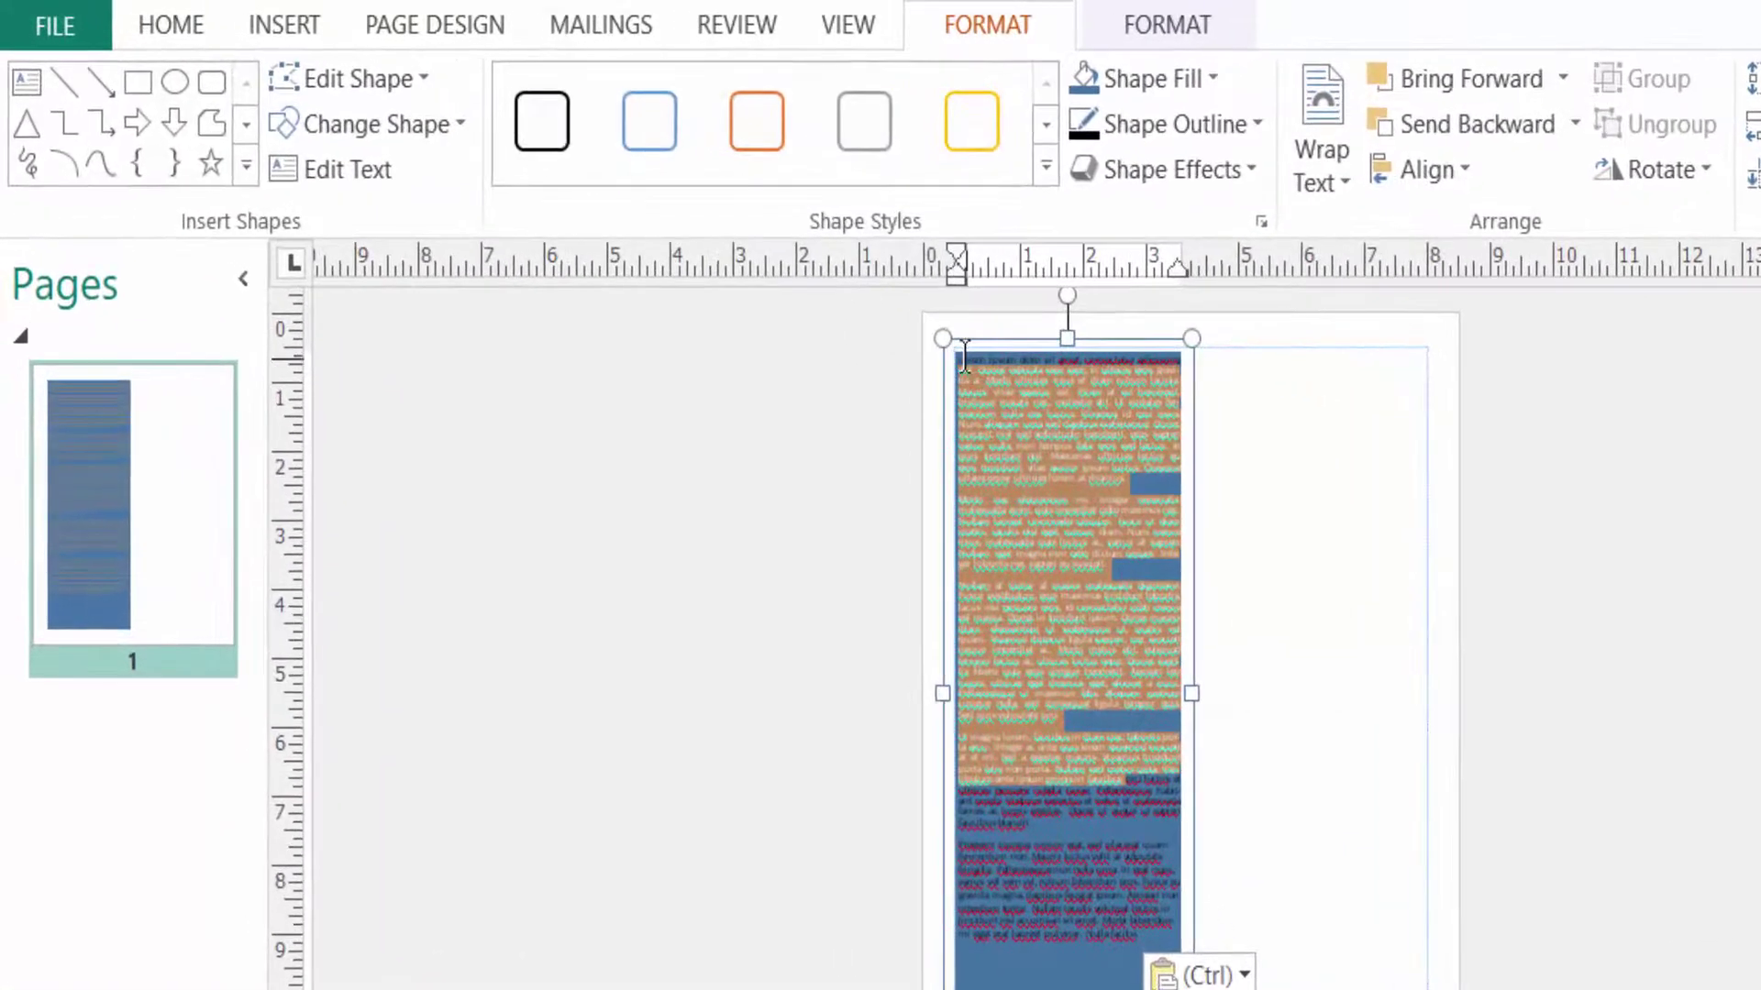
{"action": "left_click_drag", "start_coordinate": [965, 358], "coordinate": [1172, 943]}
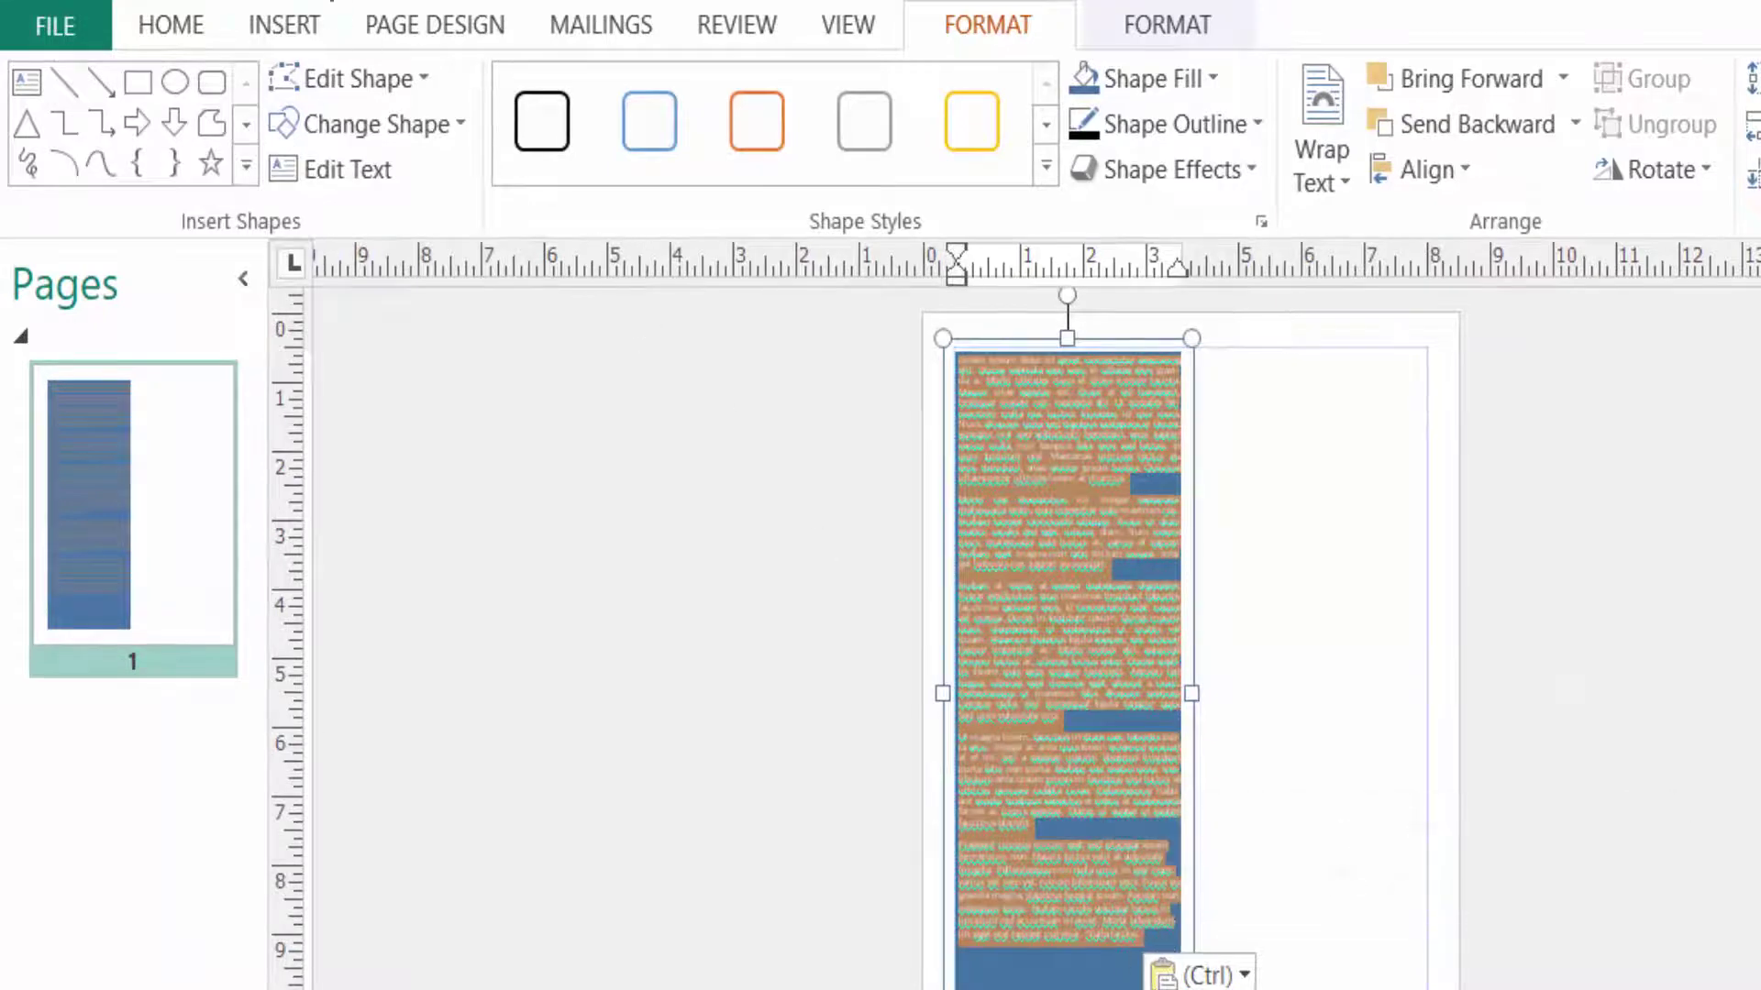
{"action": "left_click", "coordinate": [197, 41]}
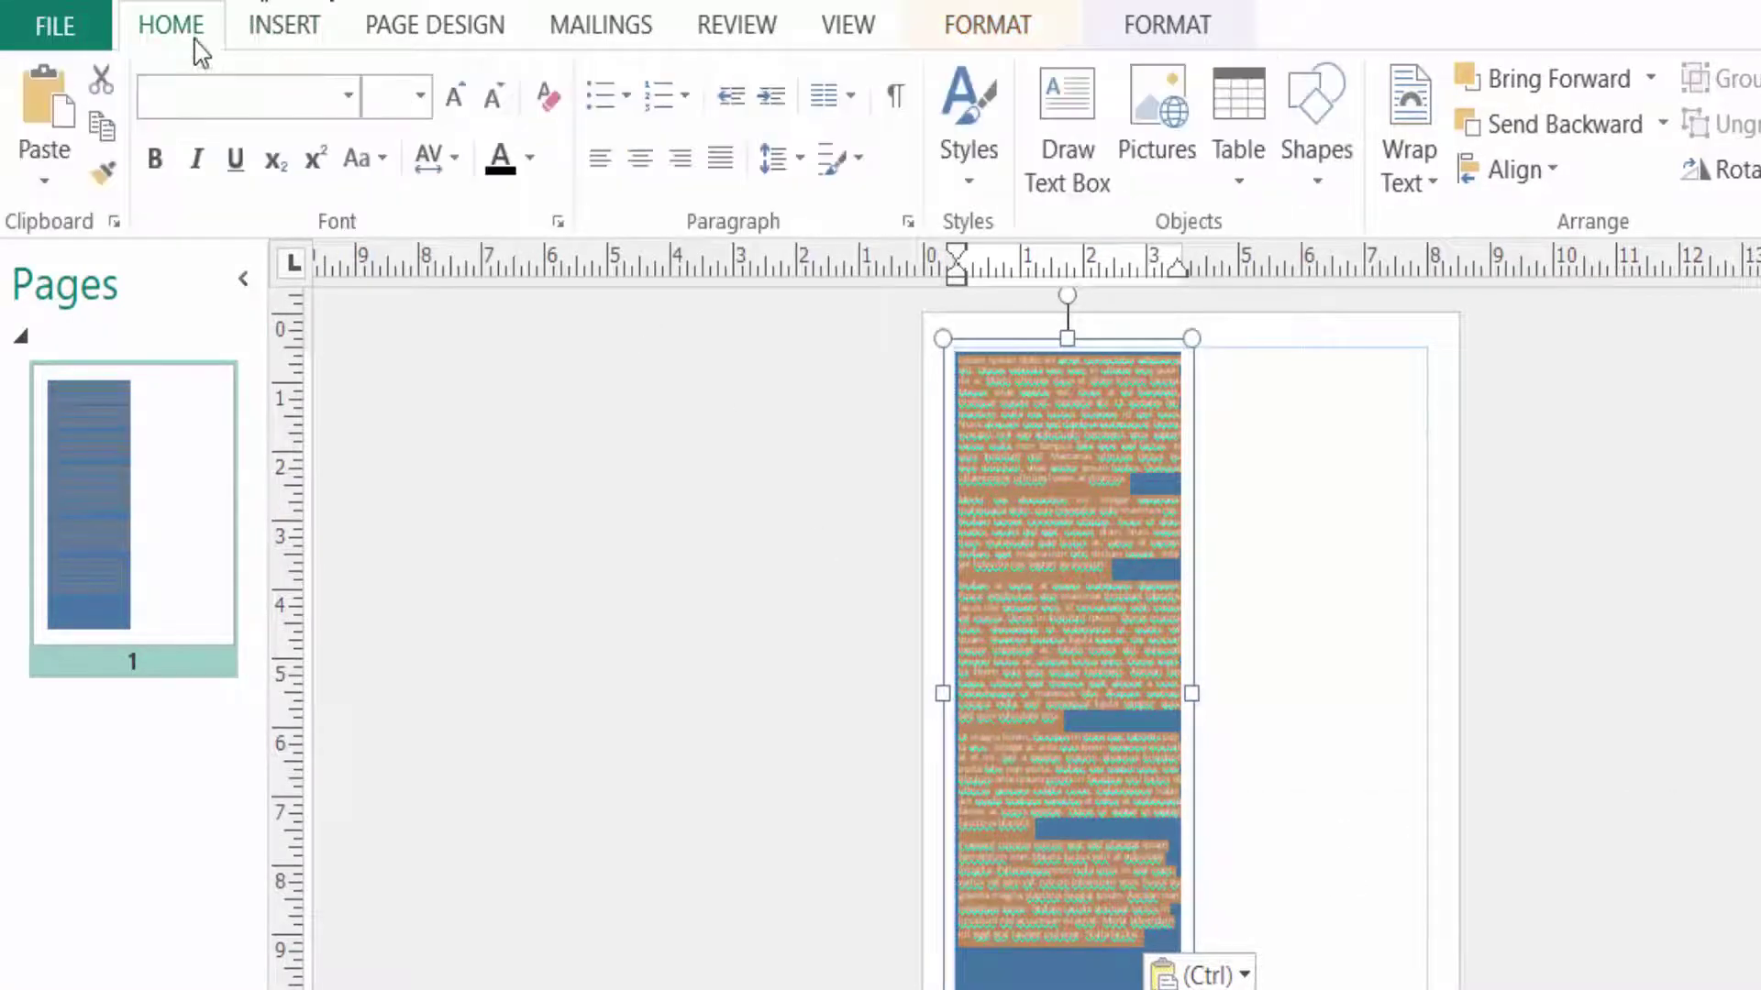
{"action": "left_click", "coordinate": [420, 98]}
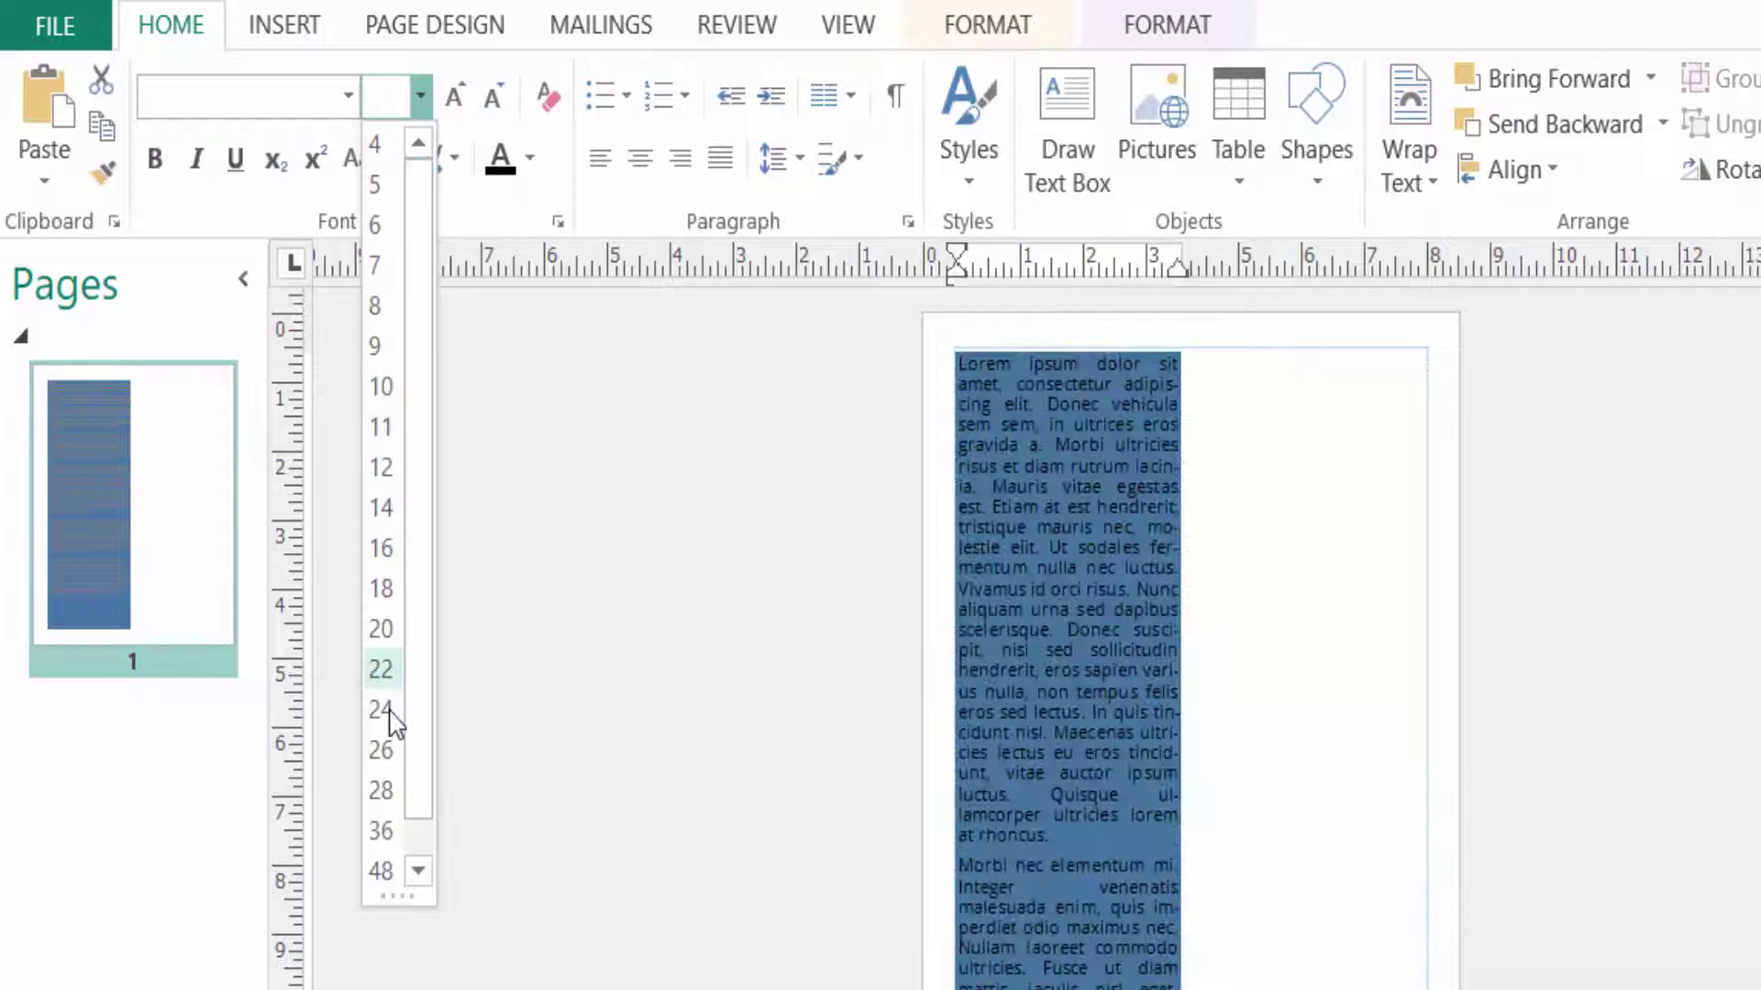
{"action": "left_click", "coordinate": [392, 721]}
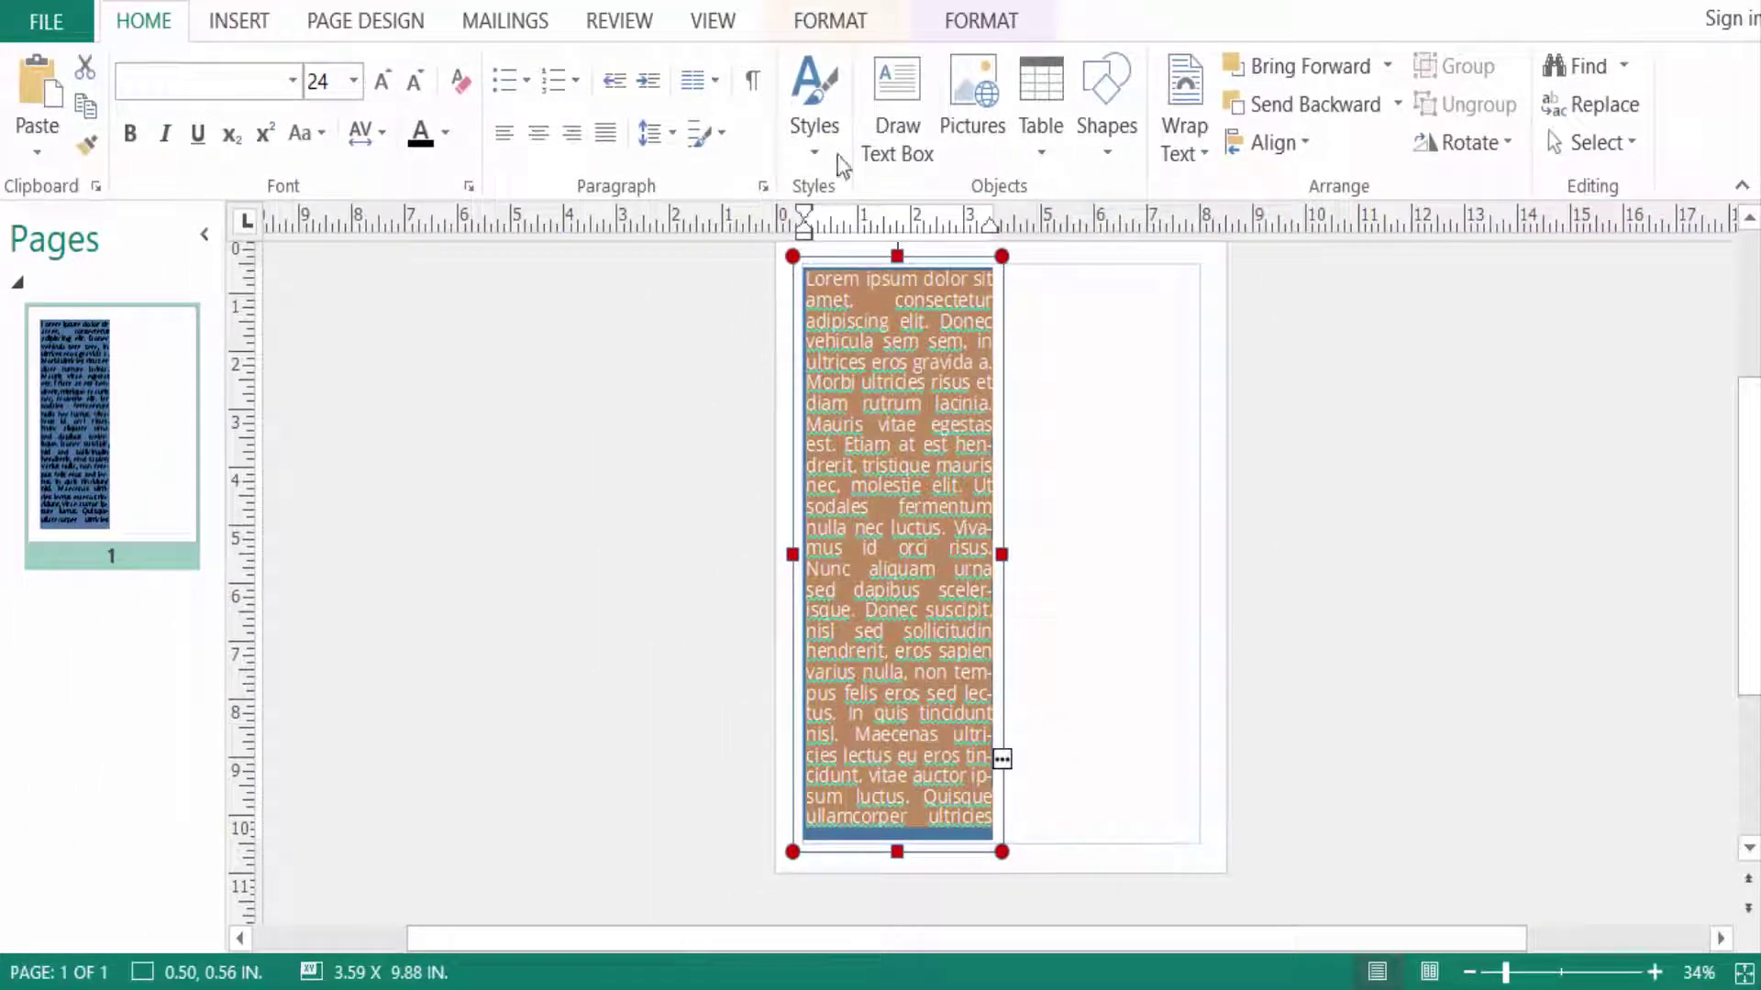
Step: Draw a second text box right of the blue column and fill it dark gold
{"action": "left_click", "coordinate": [889, 92]}
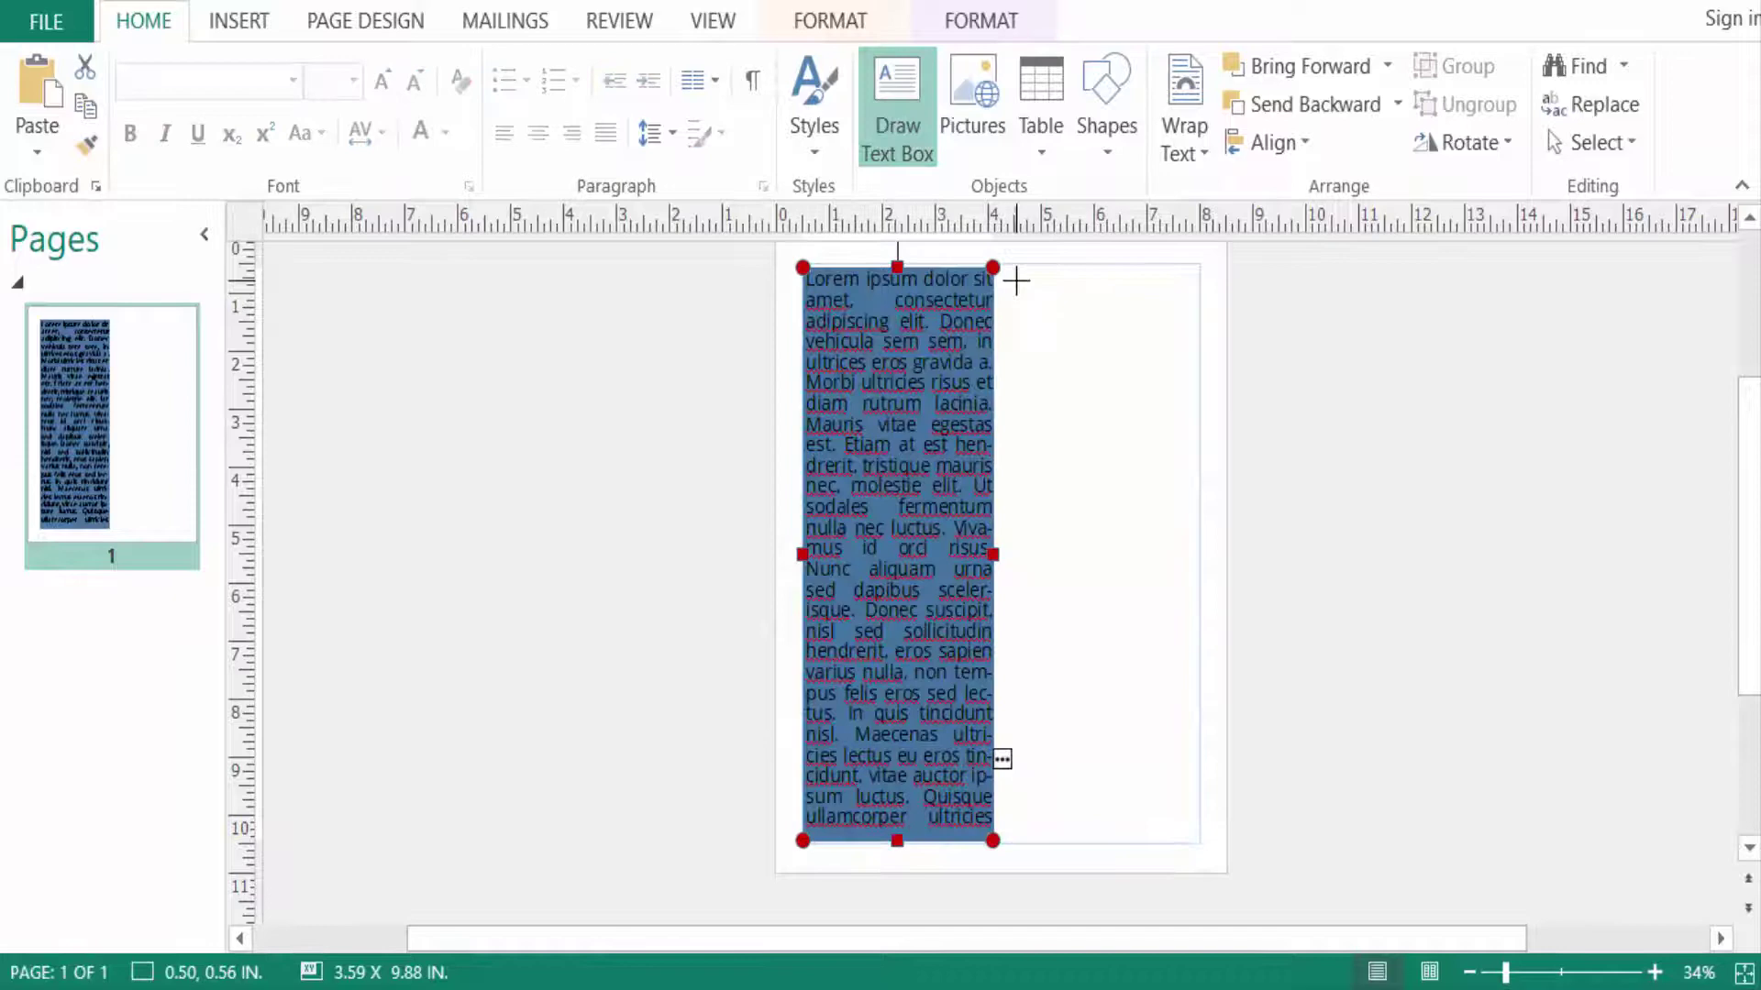
{"action": "mouse_move", "coordinate": [1015, 278]}
{"action": "left_mouse_down"}
{"action": "mouse_move", "coordinate": [1104, 409]}
{"action": "mouse_move", "coordinate": [1207, 731]}
{"action": "left_mouse_up"}
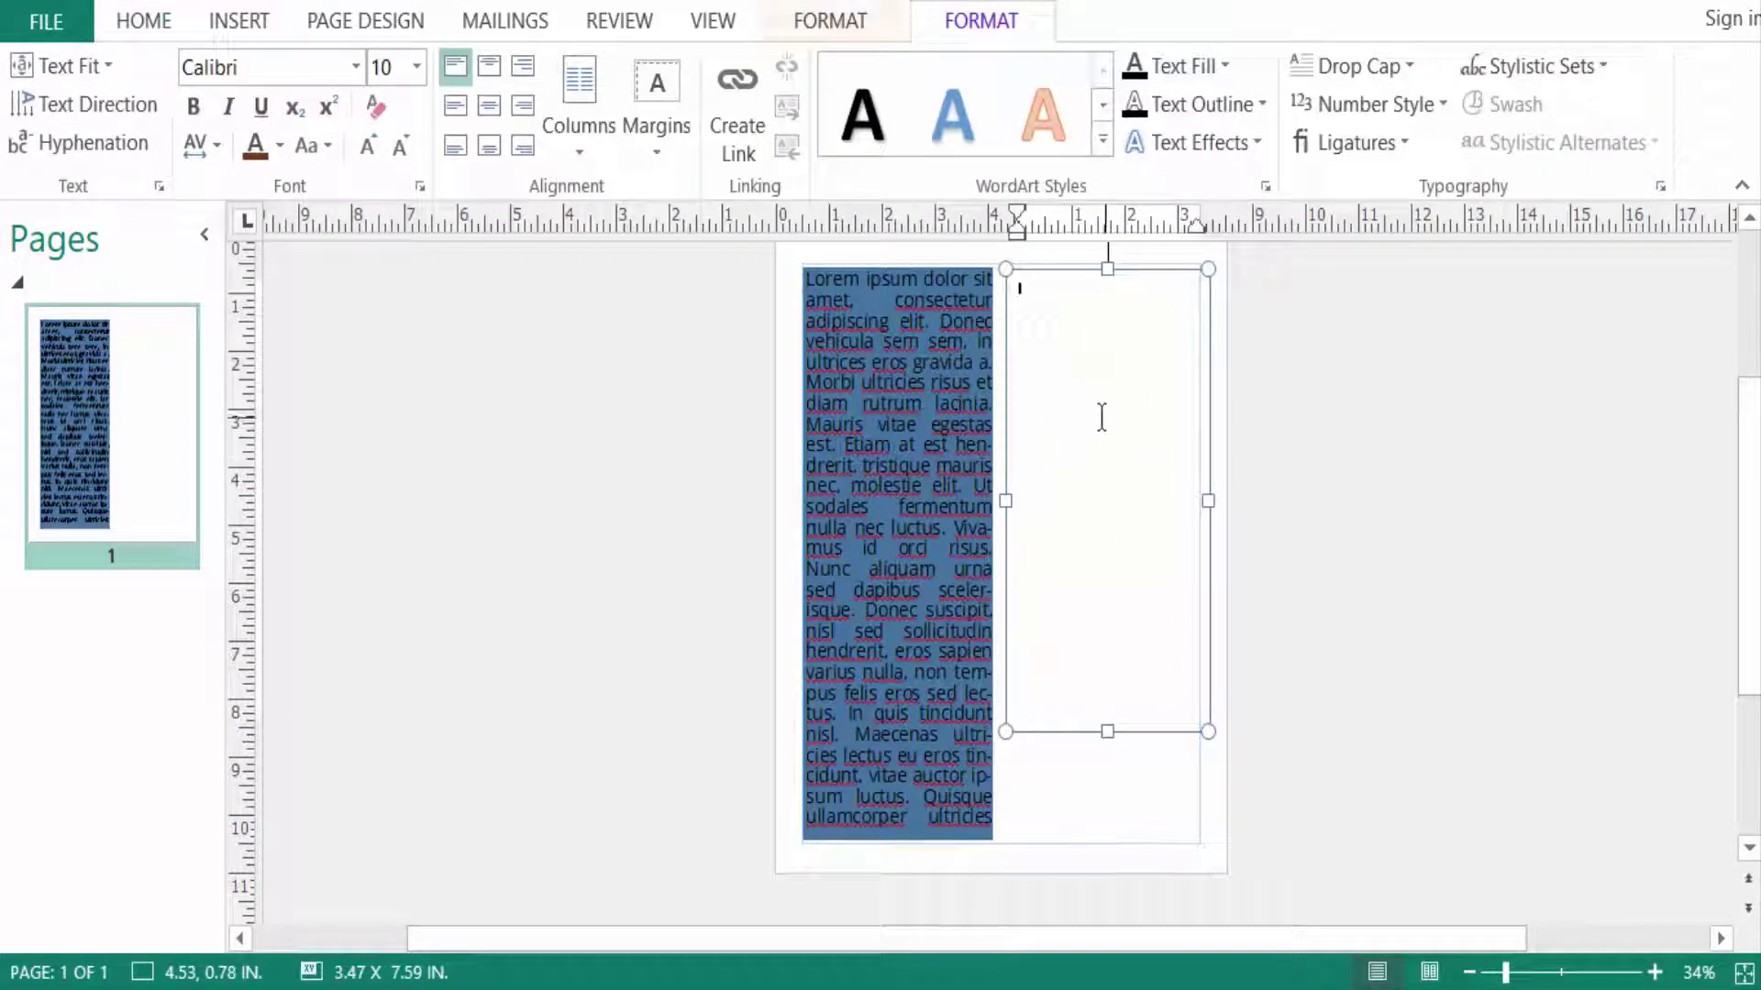
{"action": "left_click", "coordinate": [833, 22]}
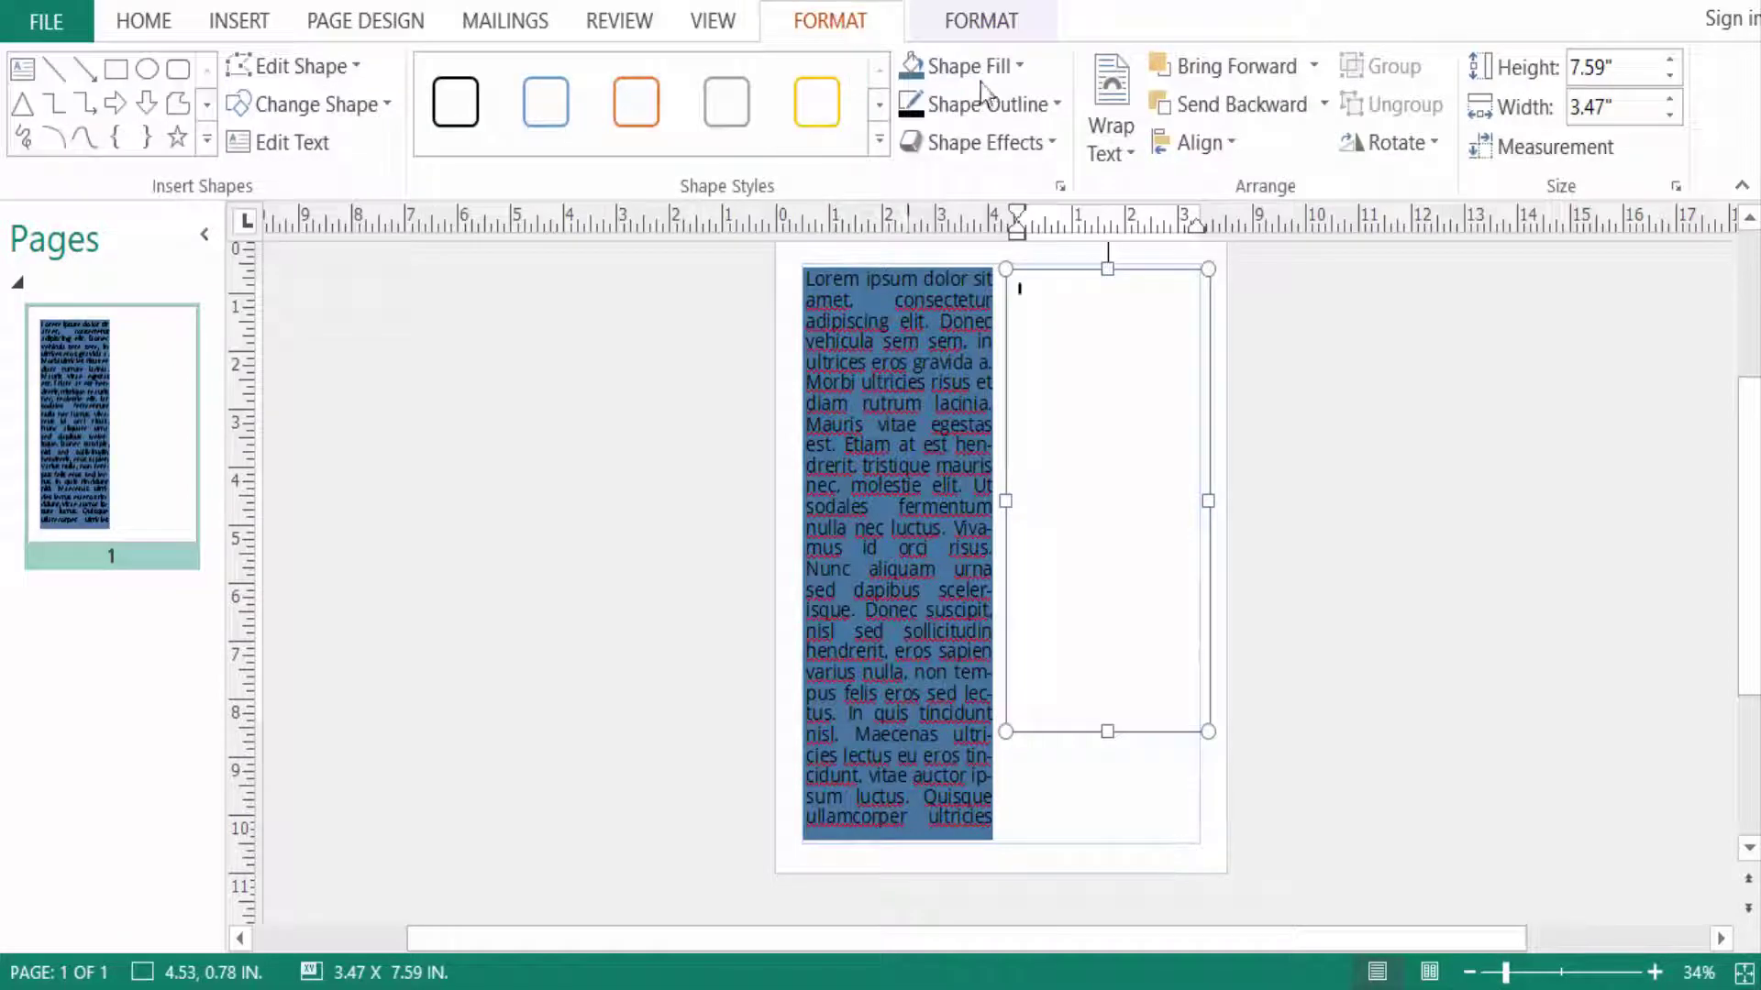
{"action": "left_click", "coordinate": [1007, 73]}
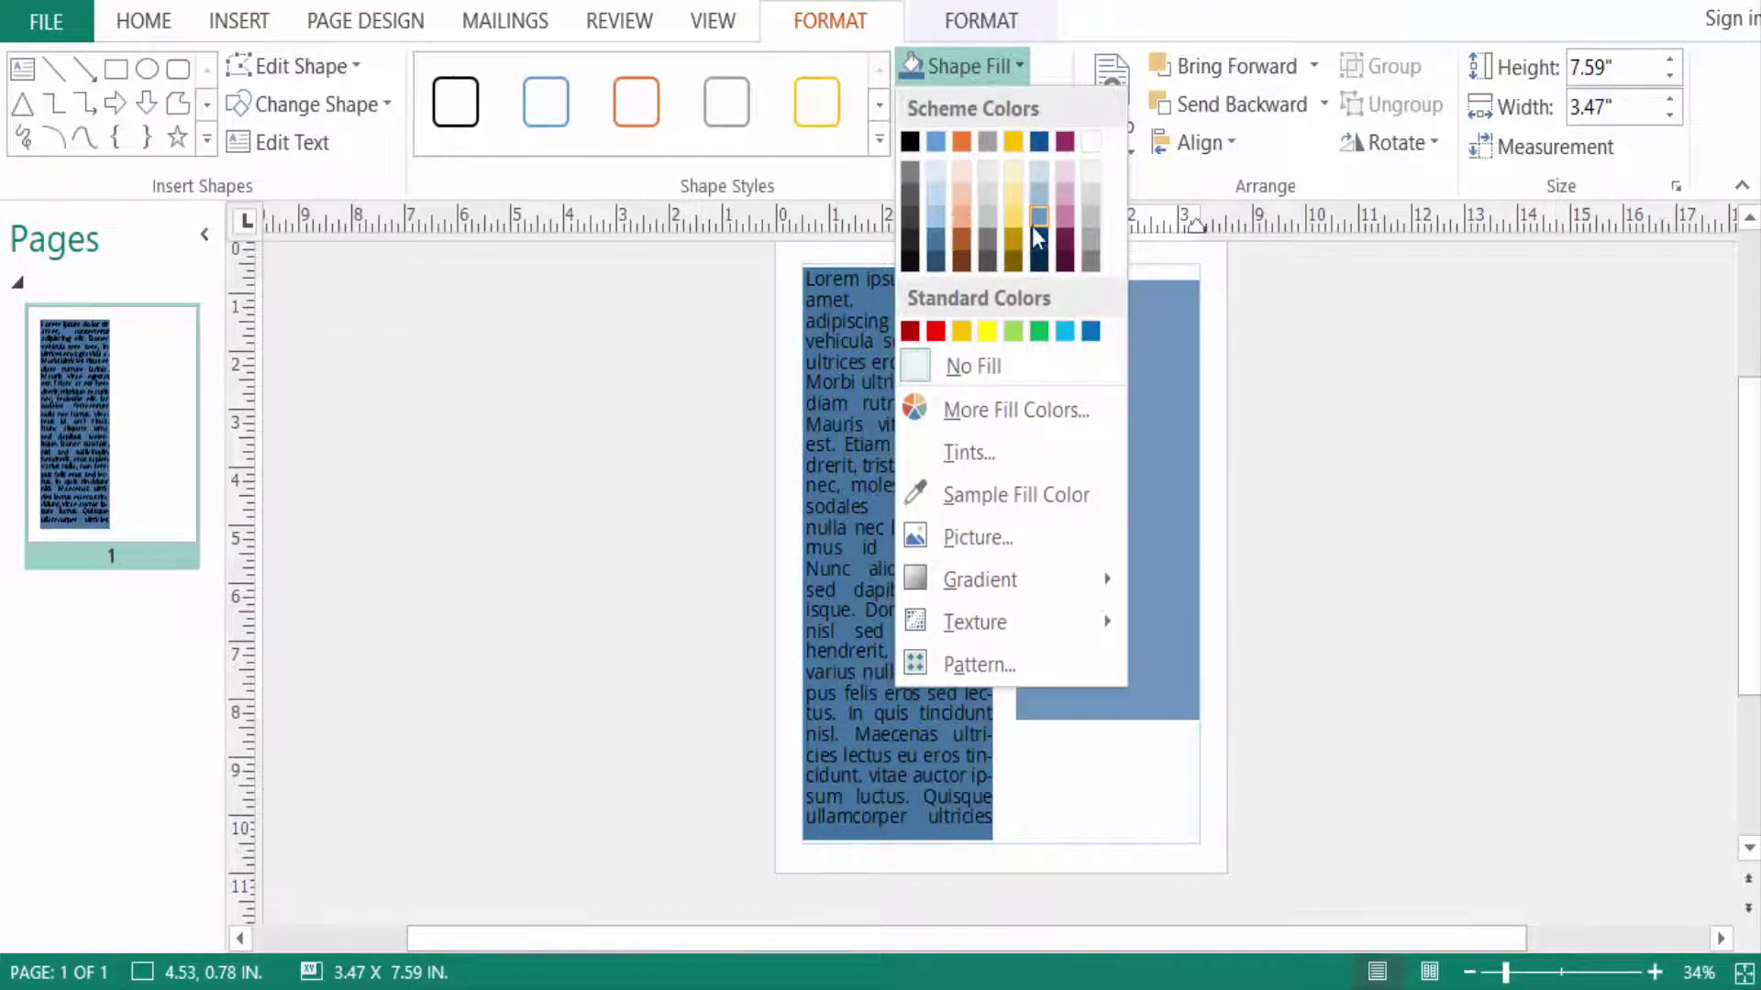
{"action": "left_click", "coordinate": [1012, 249]}
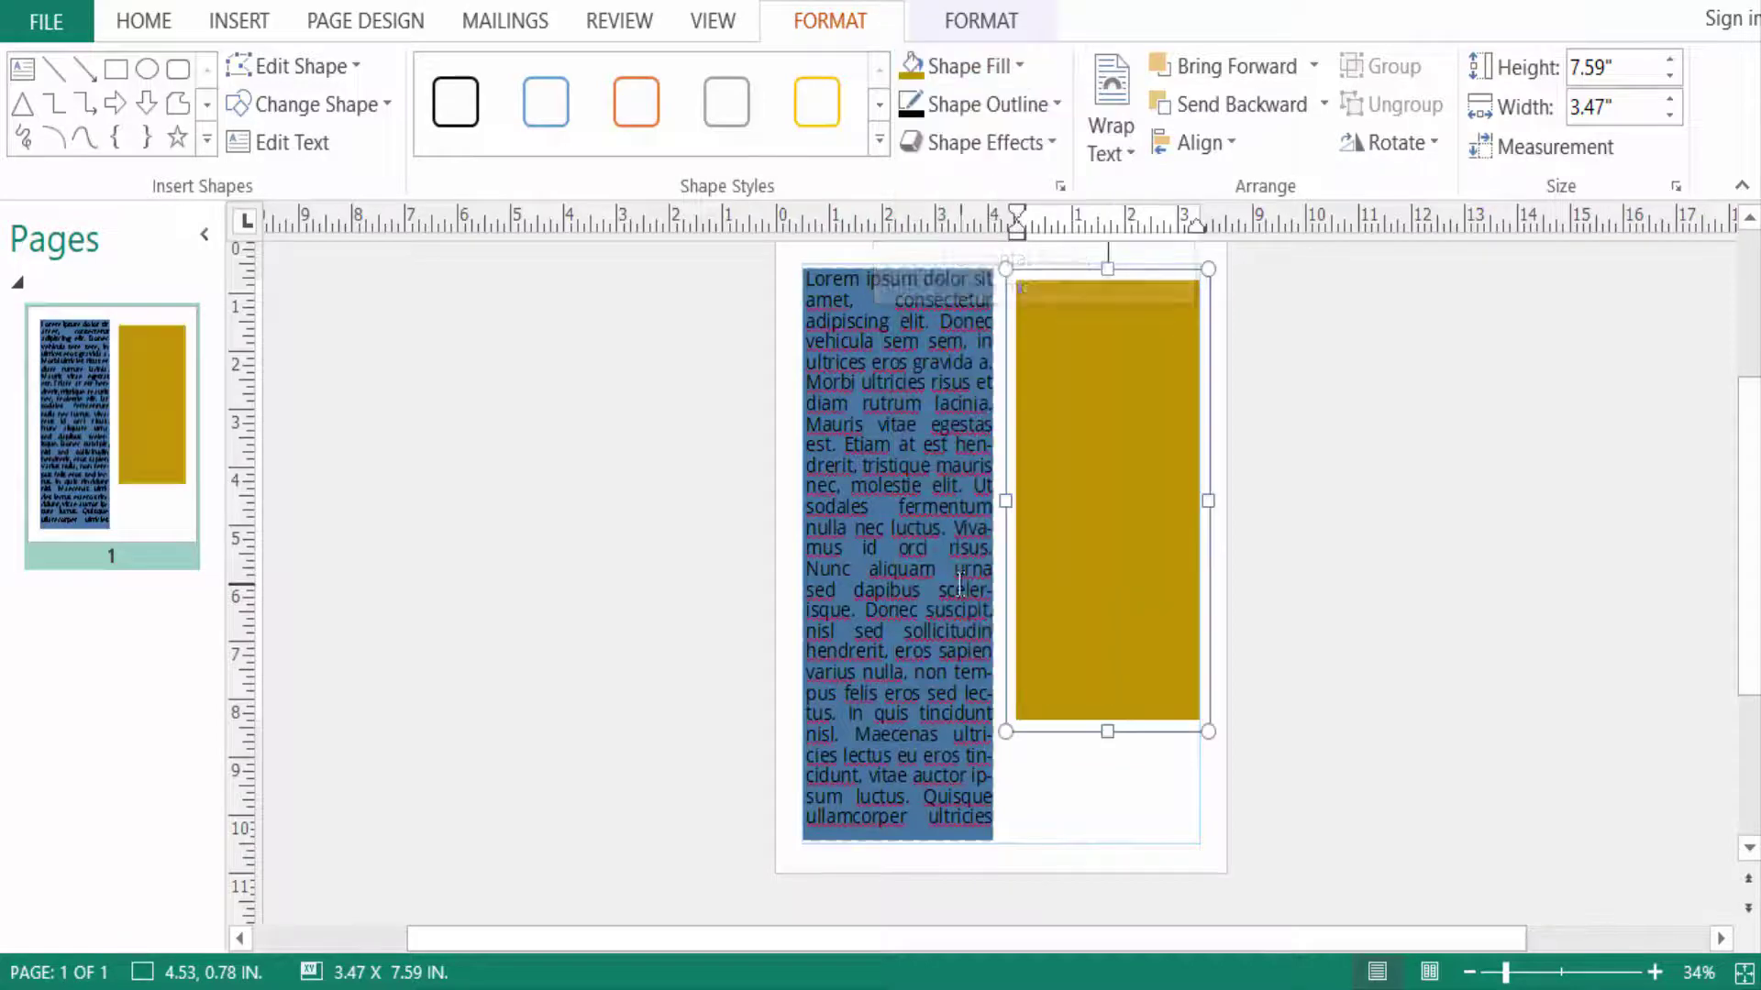
{"action": "left_click", "coordinate": [949, 638]}
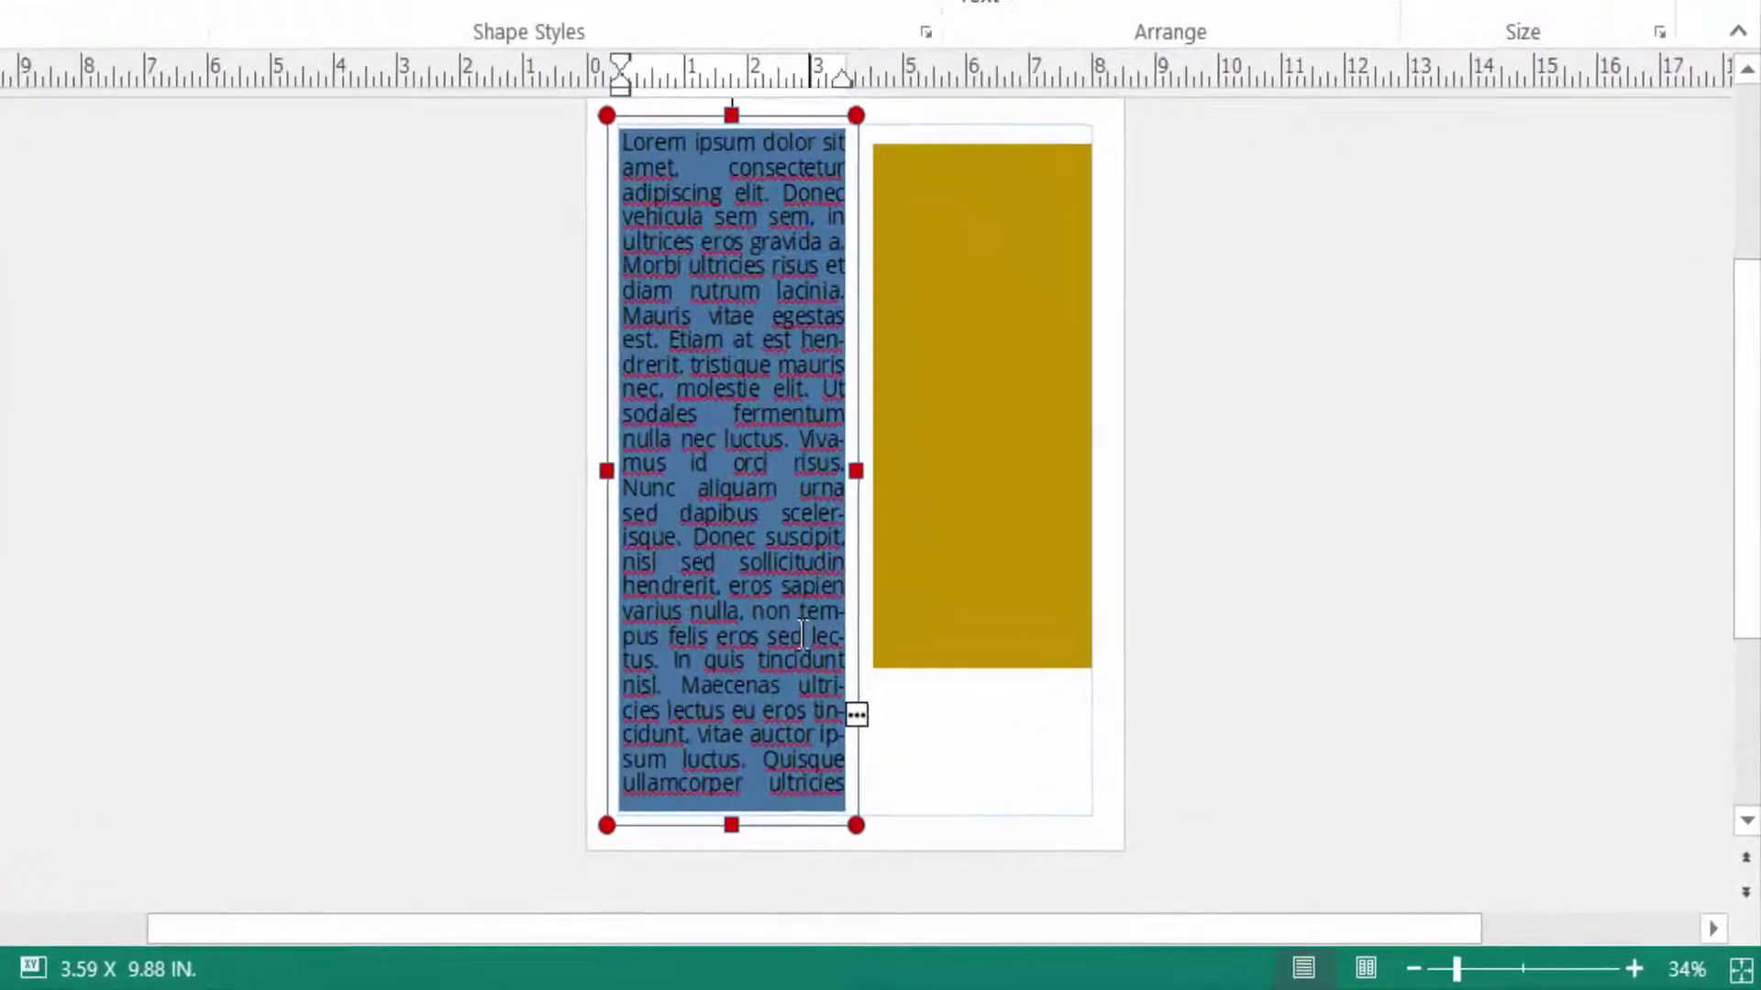
Step: Link the blue box's overflow text into the gold box beside it
{"action": "left_click", "coordinate": [742, 683]}
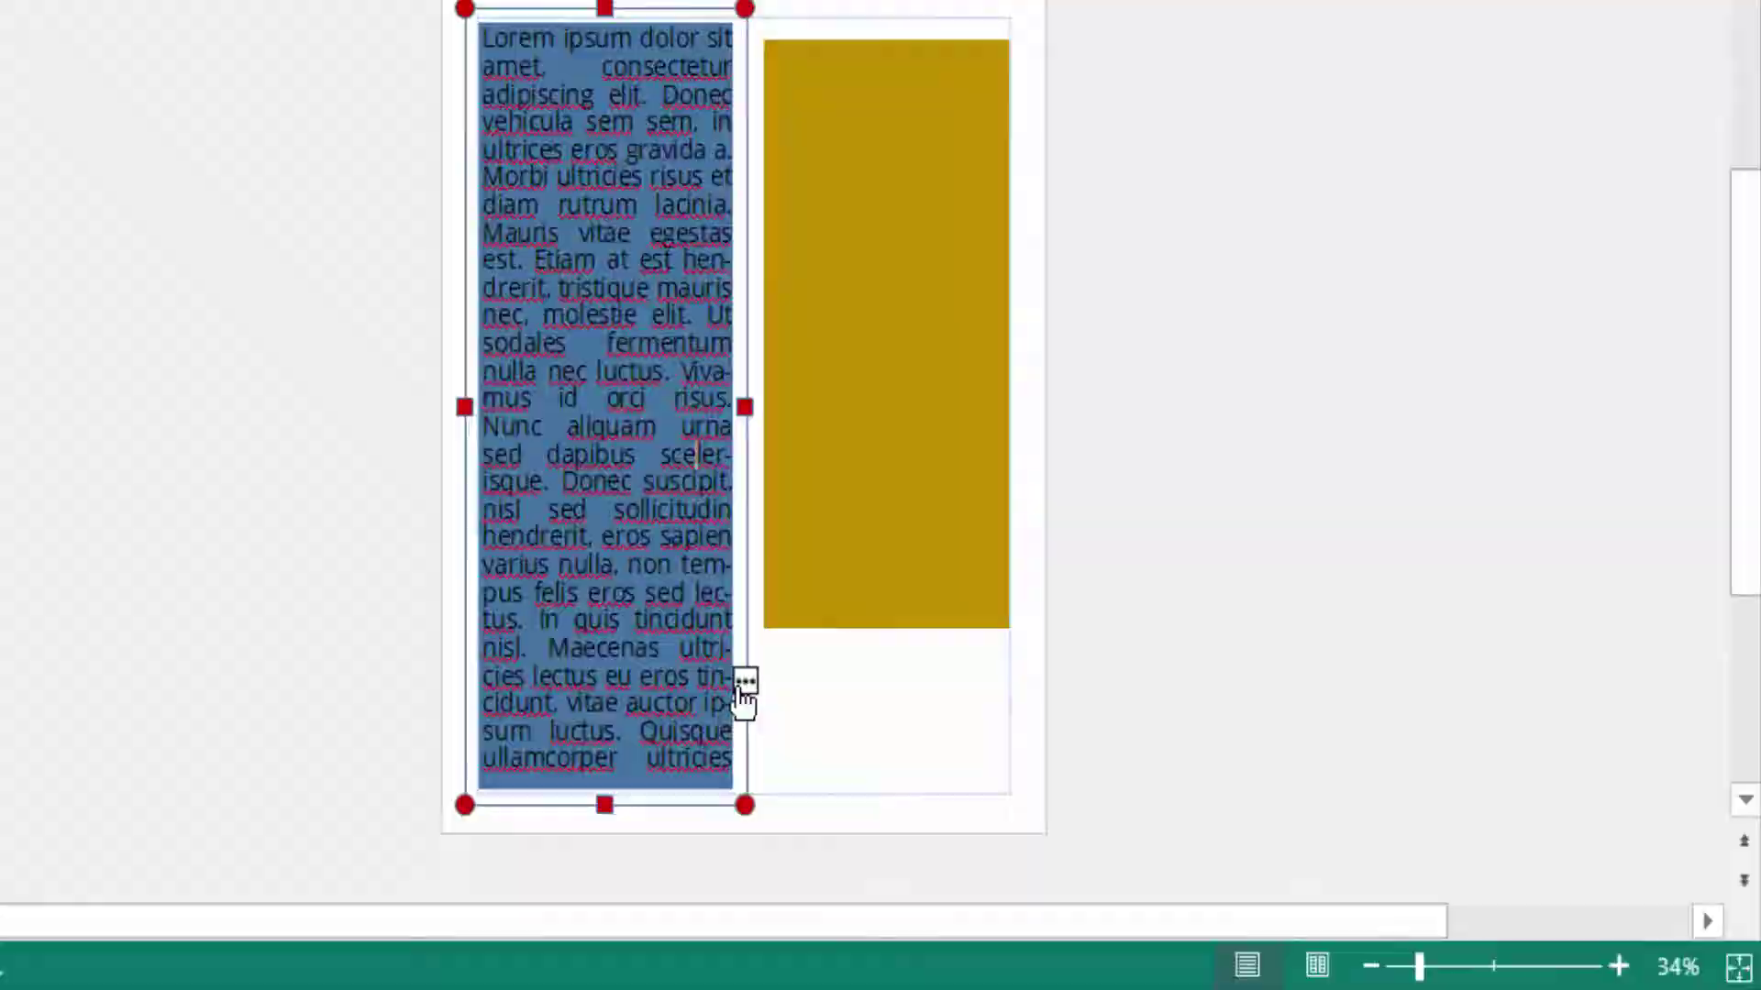
{"action": "left_click", "coordinate": [834, 255]}
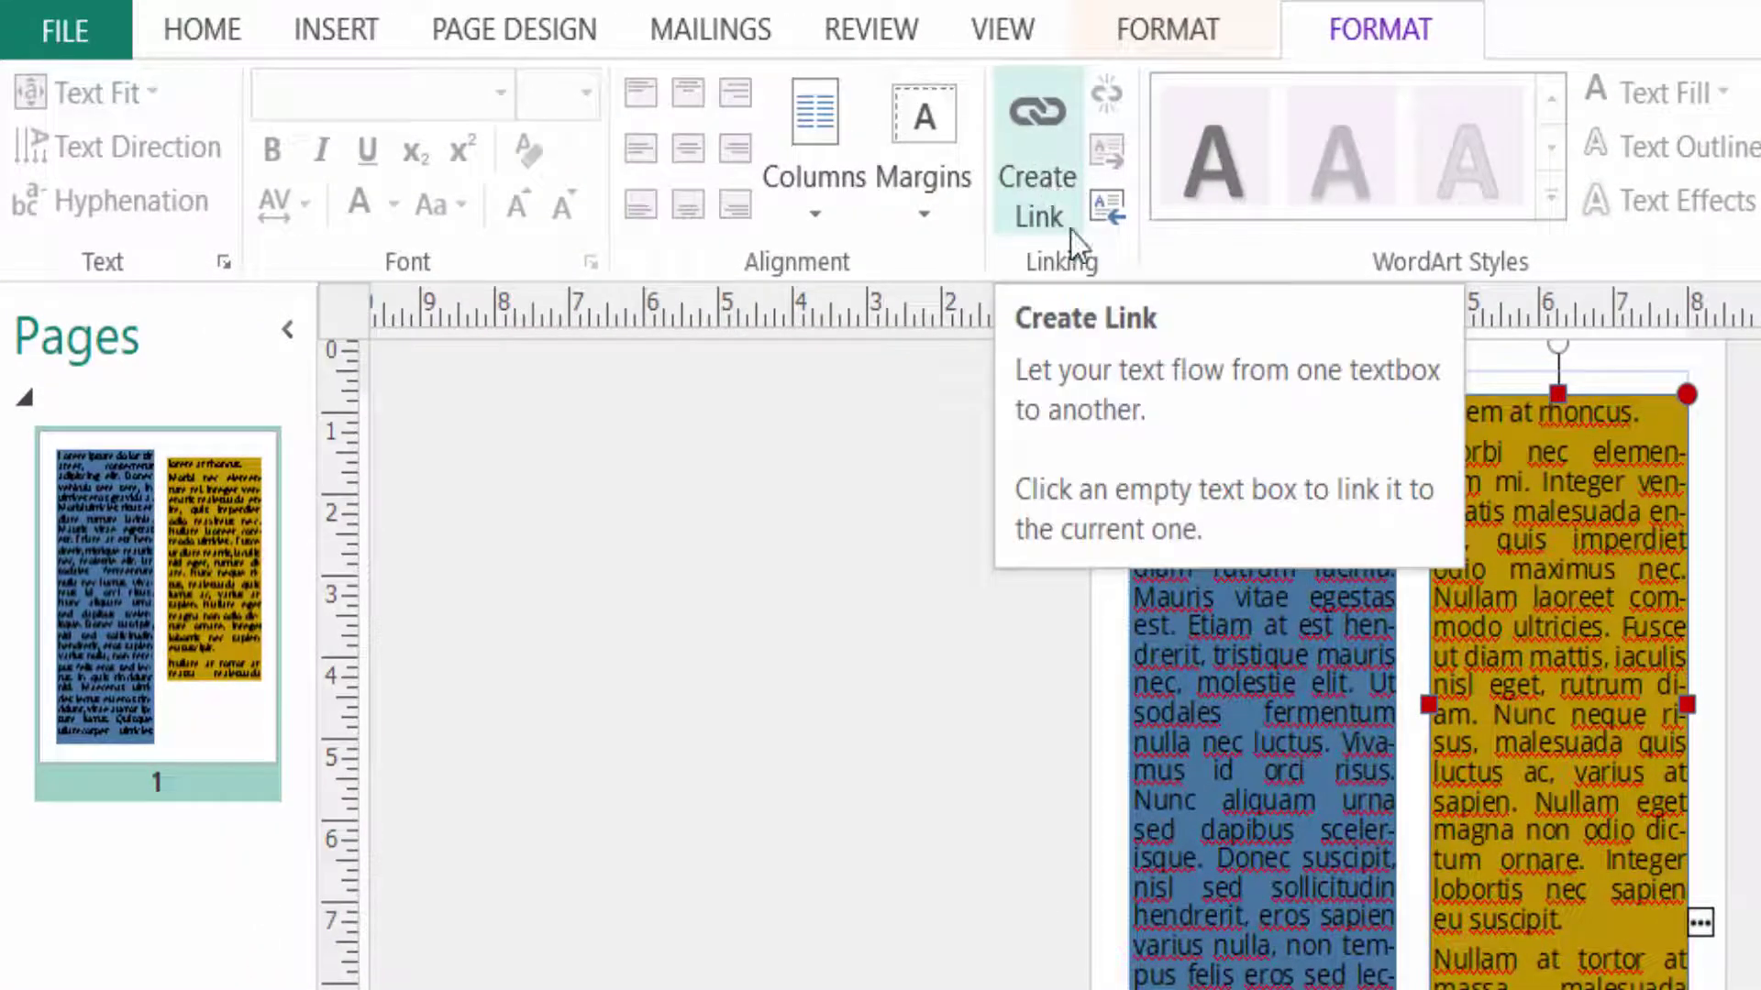
{"action": "left_click", "coordinate": [1043, 194]}
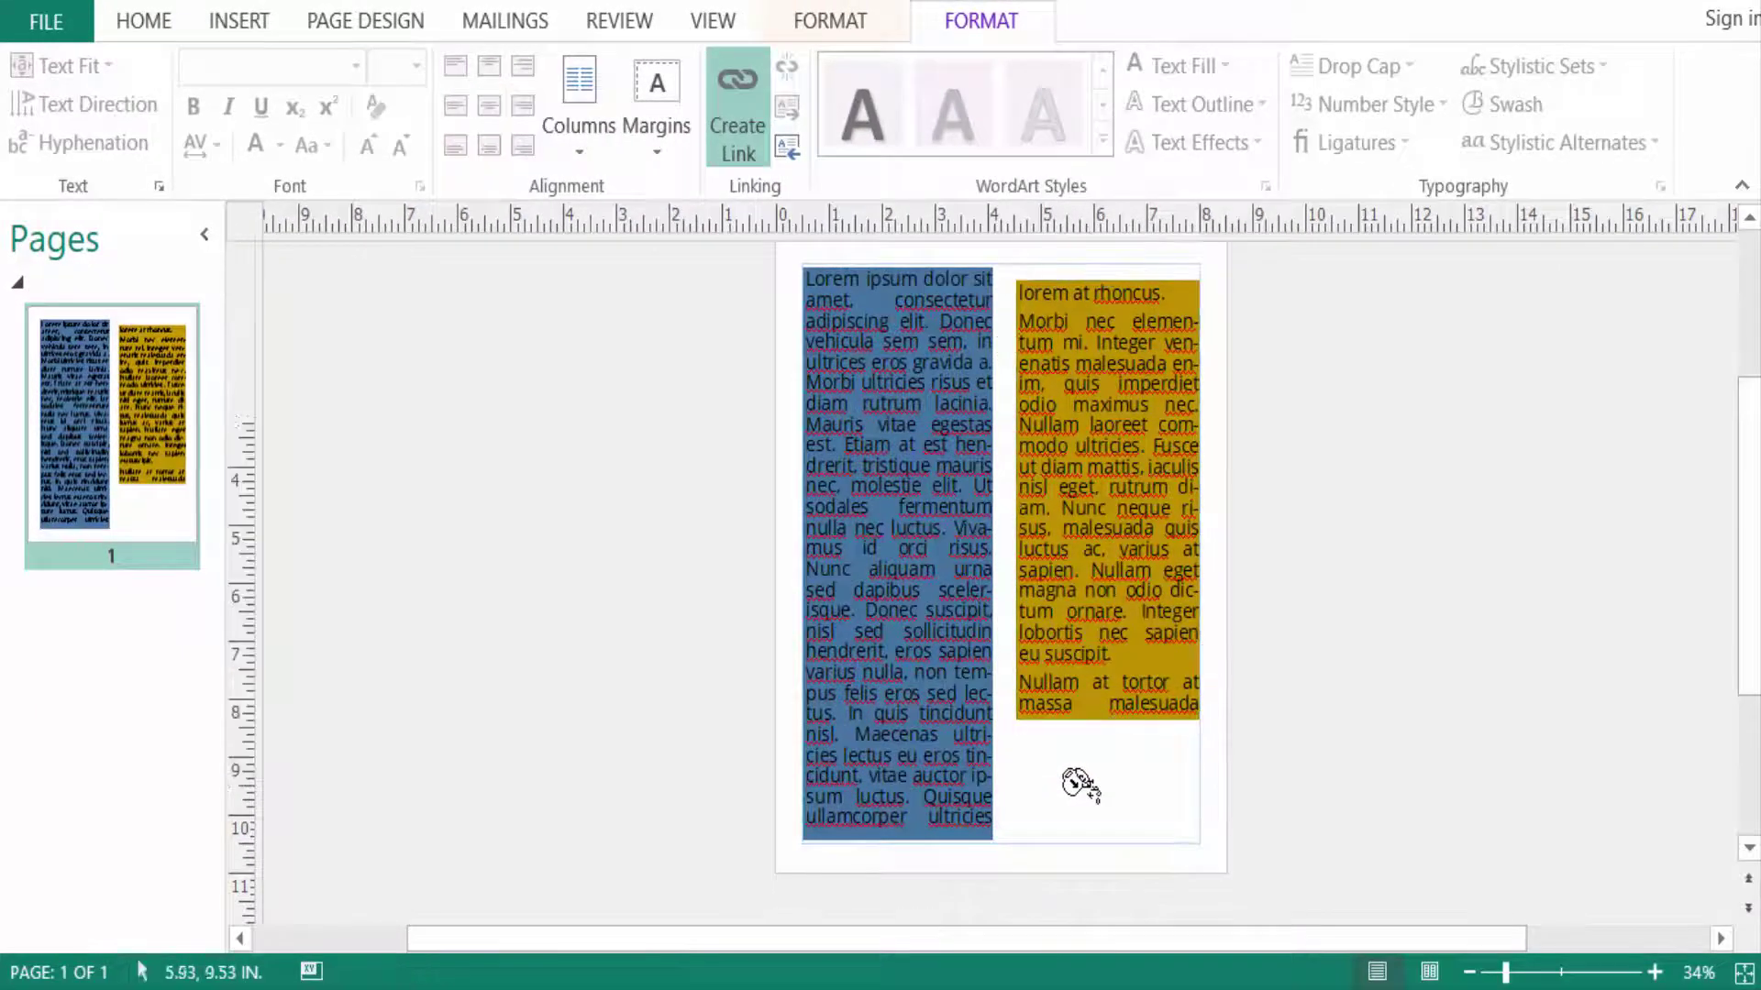
Step: Pour the remaining overflow into a new linked box and place it just under the gold box
{"action": "left_click", "coordinate": [1080, 780]}
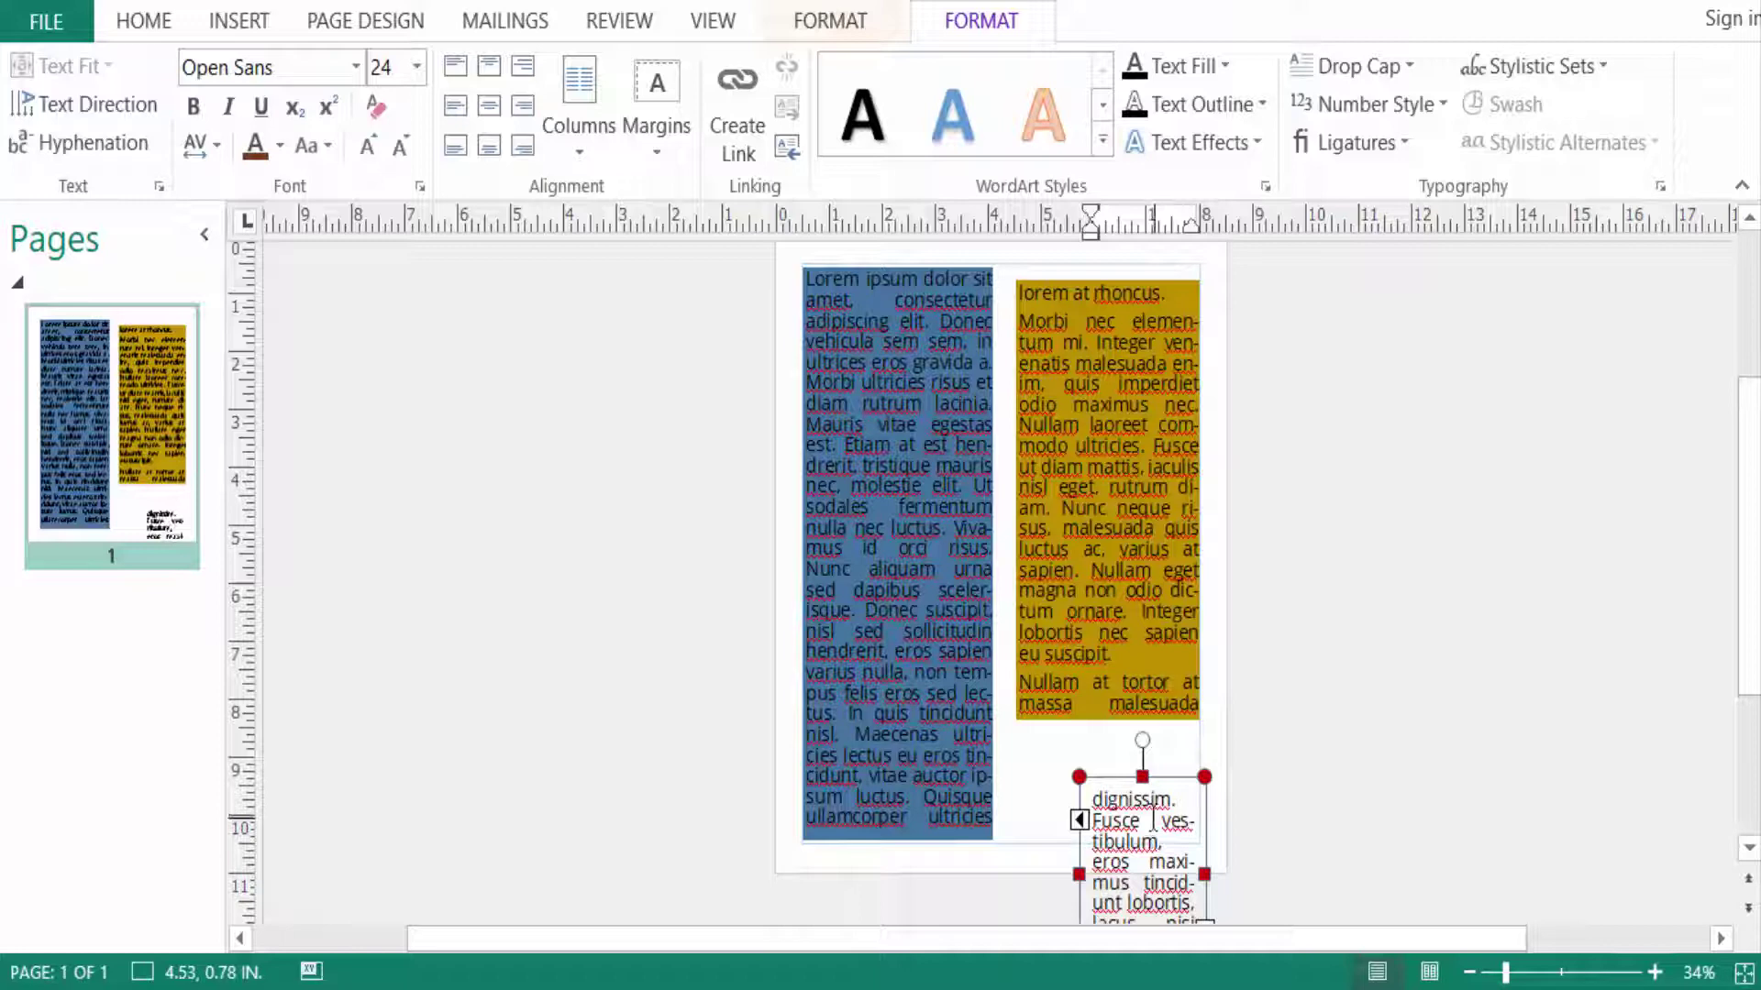
{"action": "scroll", "coordinate": [1142, 807], "scroll_direction": "down", "scroll_amount": 2}
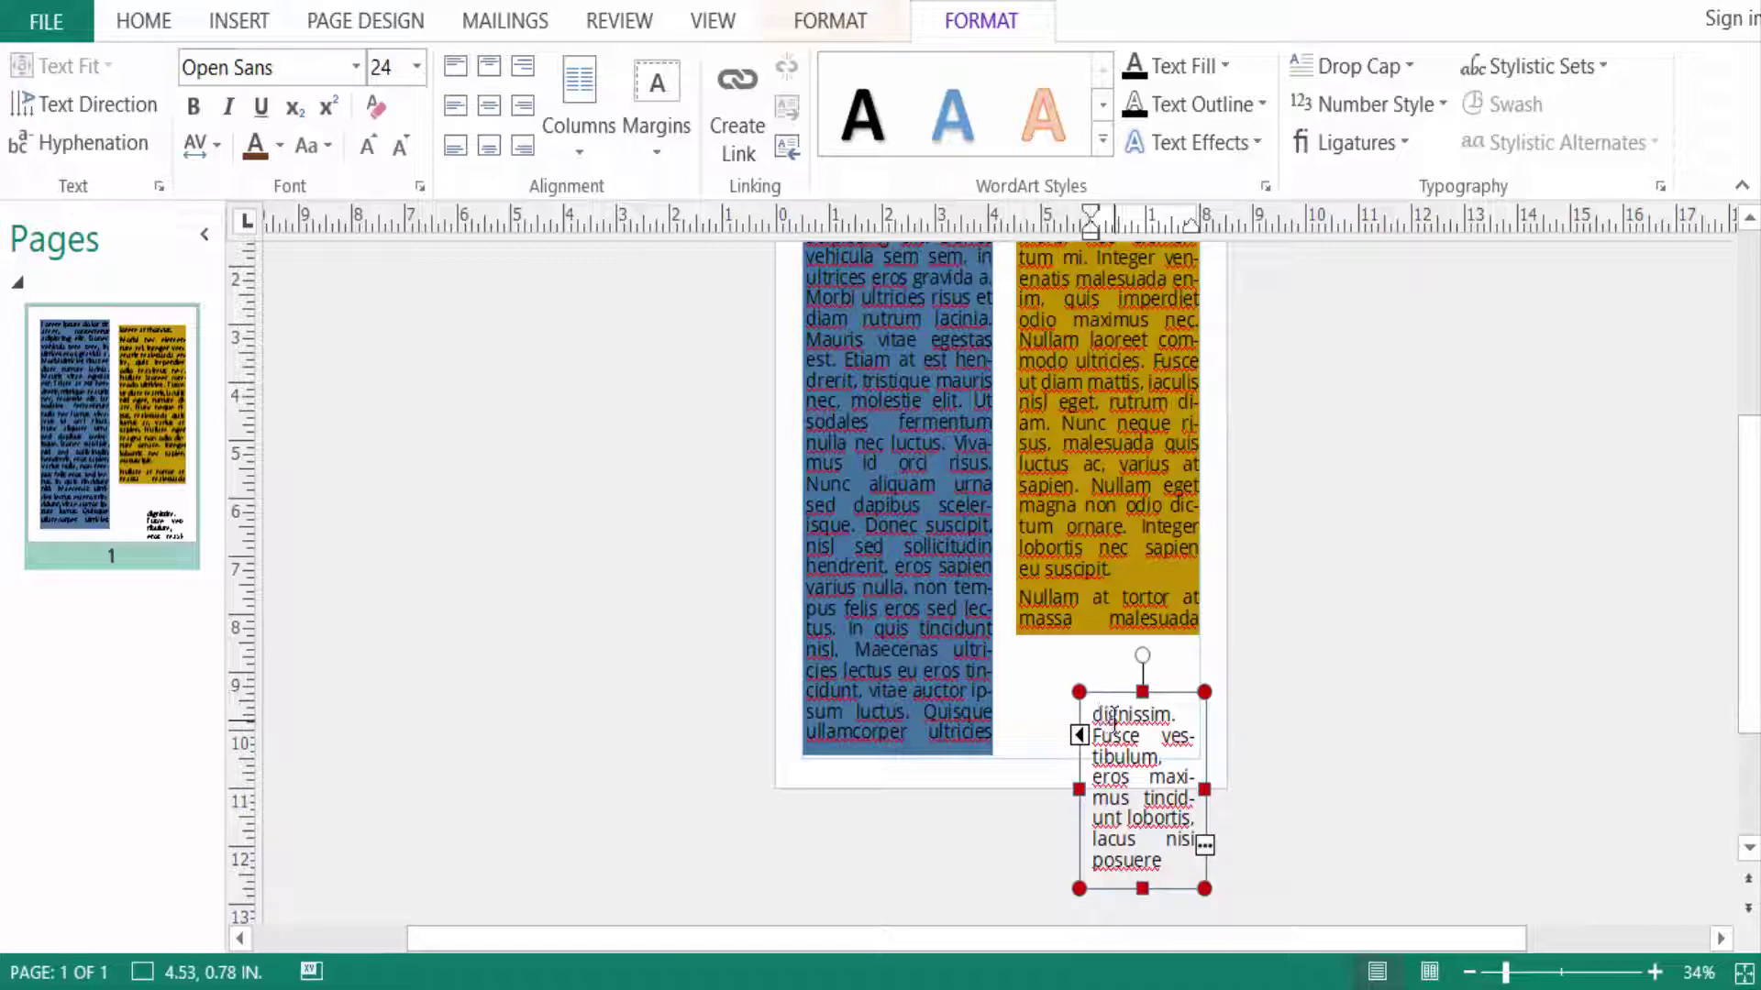
{"action": "left_click_drag", "start_coordinate": [1111, 691], "coordinate": [1069, 656]}
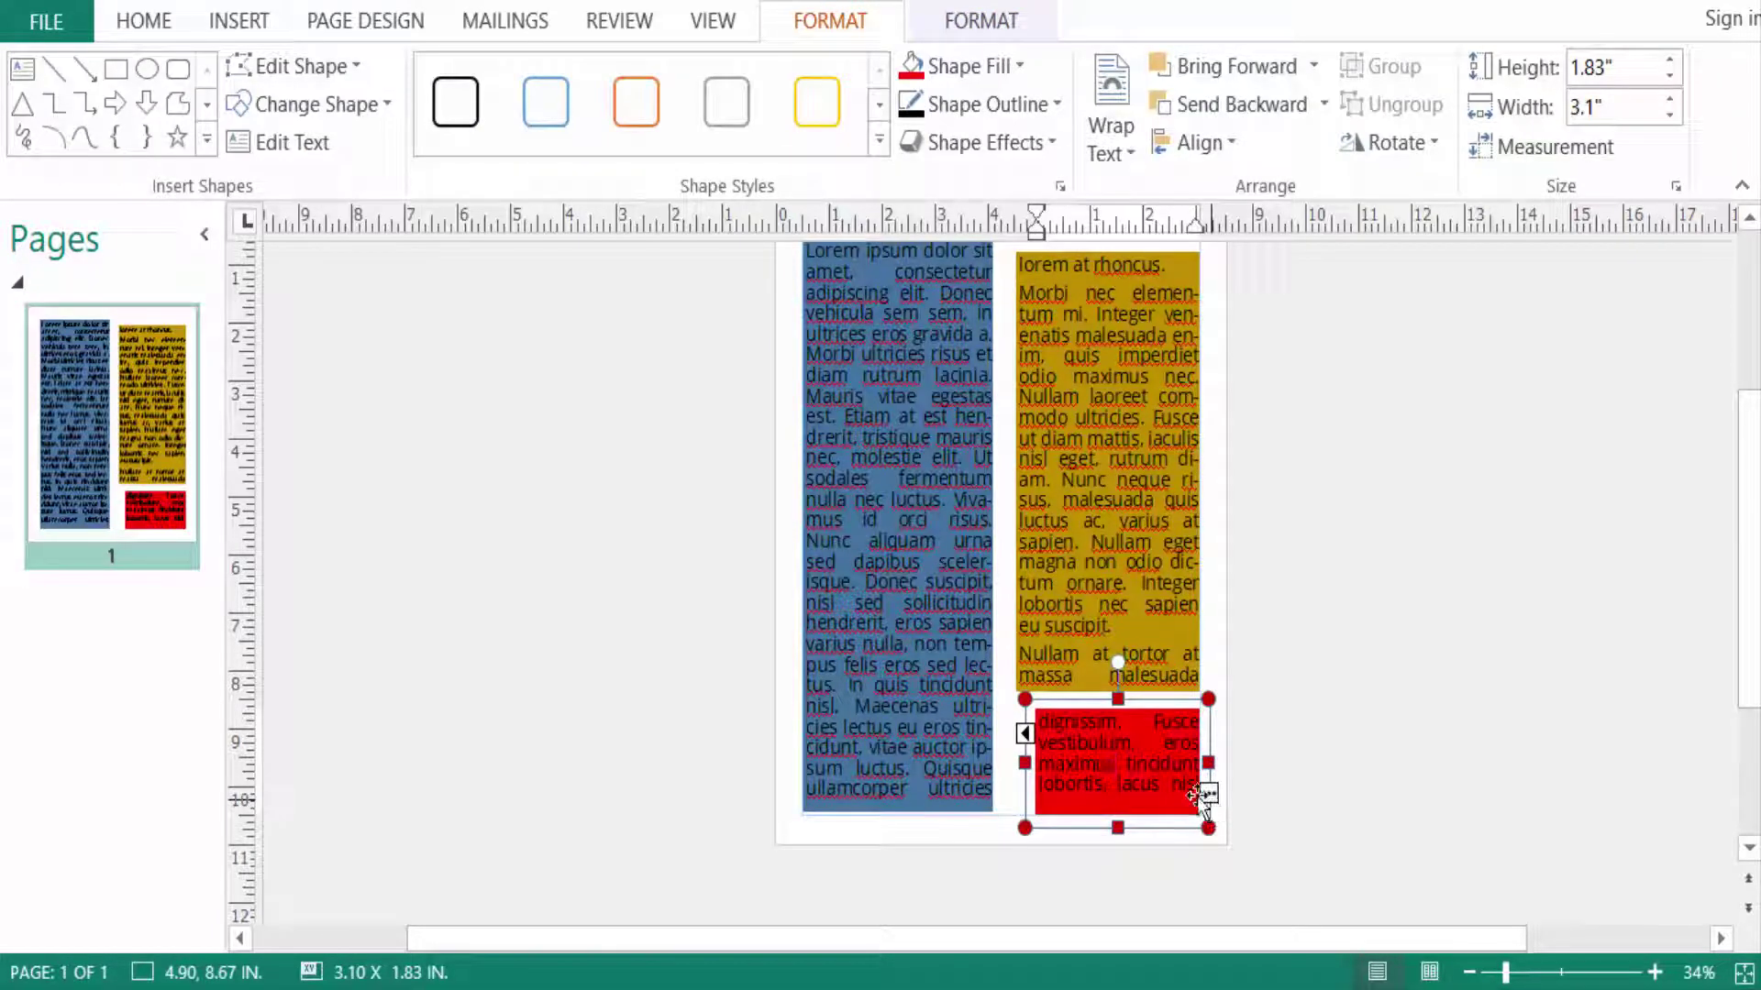
{"action": "left_click", "coordinate": [1199, 793]}
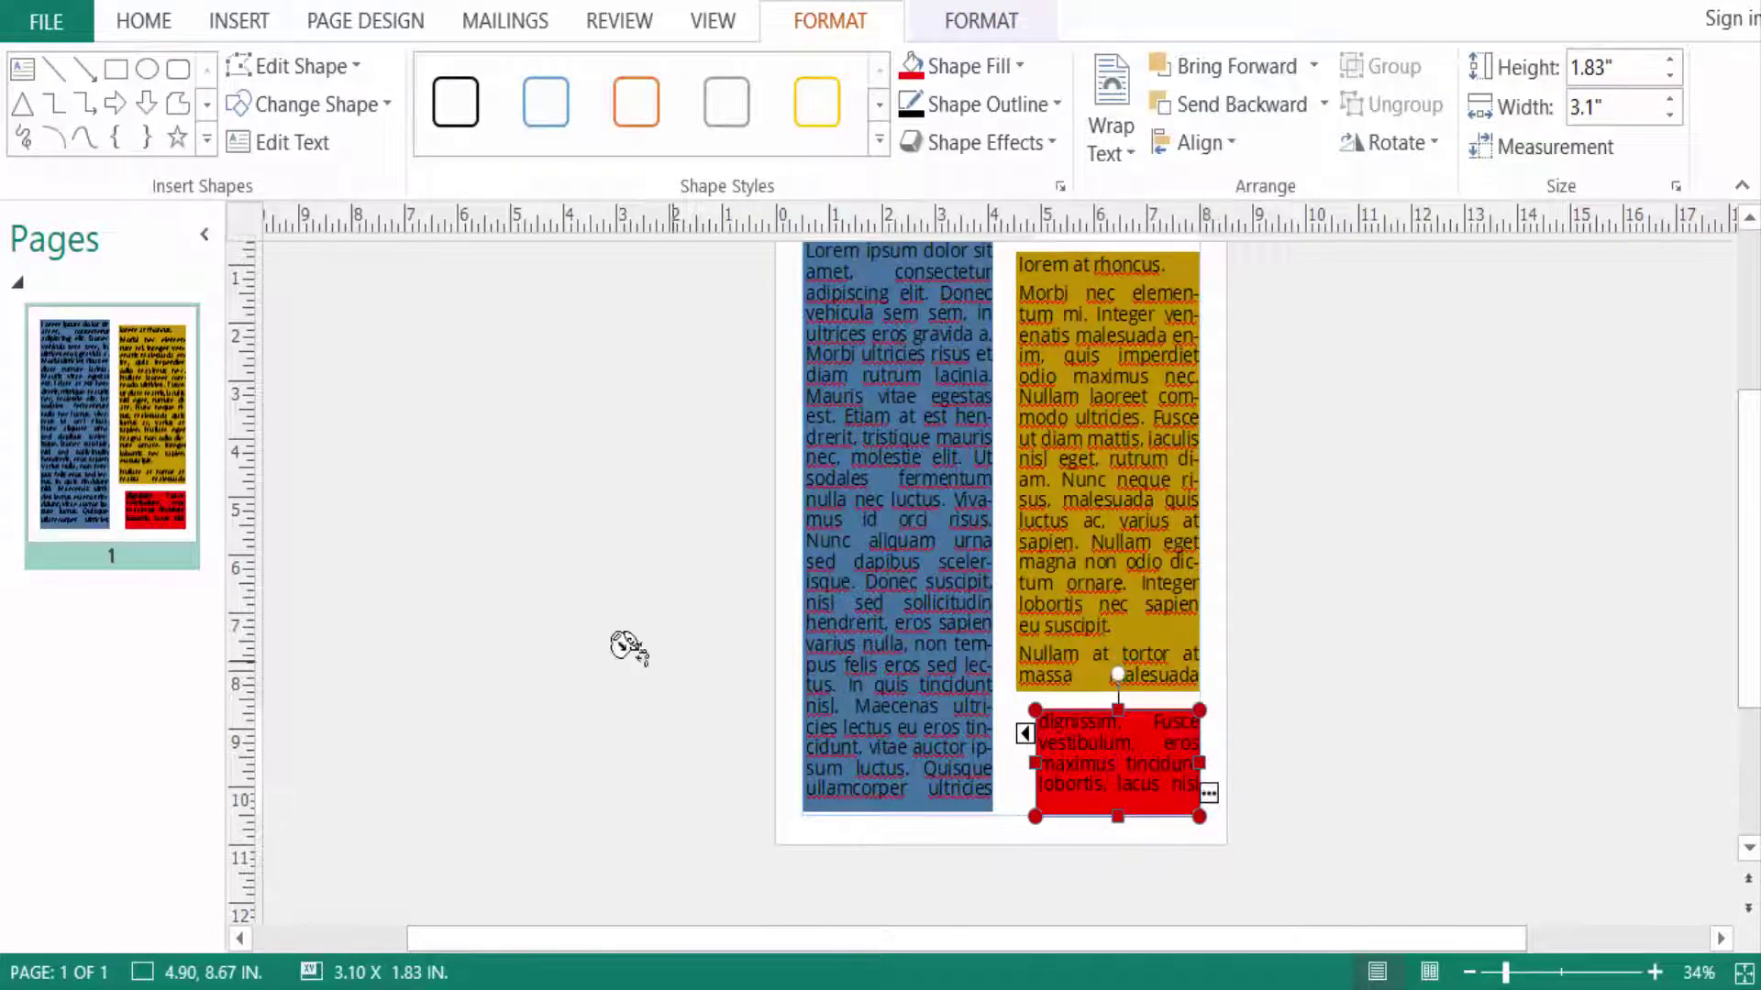
Step: Insert a blank second page after page 1
{"action": "right_click", "coordinate": [121, 559]}
{"action": "left_click", "coordinate": [138, 584]}
{"action": "left_click", "coordinate": [830, 607]}
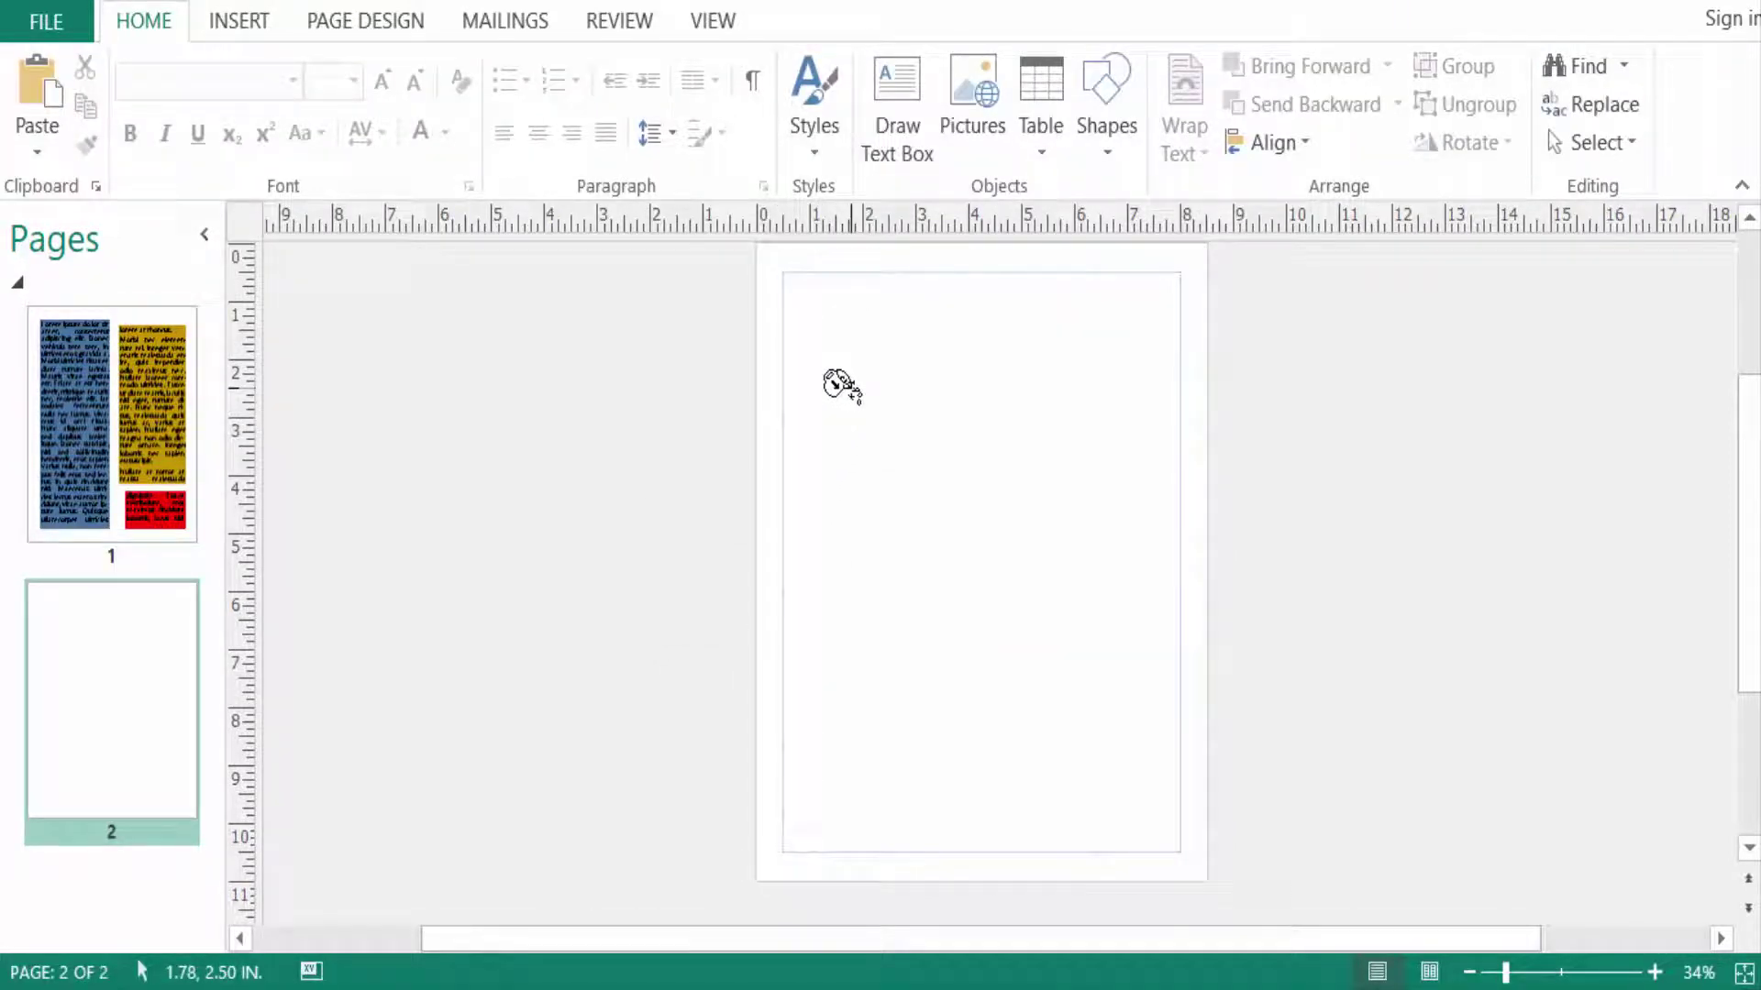
Step: Continue the overflow into an enlarged top-left box and a larger bottom-right box on page 2
{"action": "left_click", "coordinate": [839, 385]}
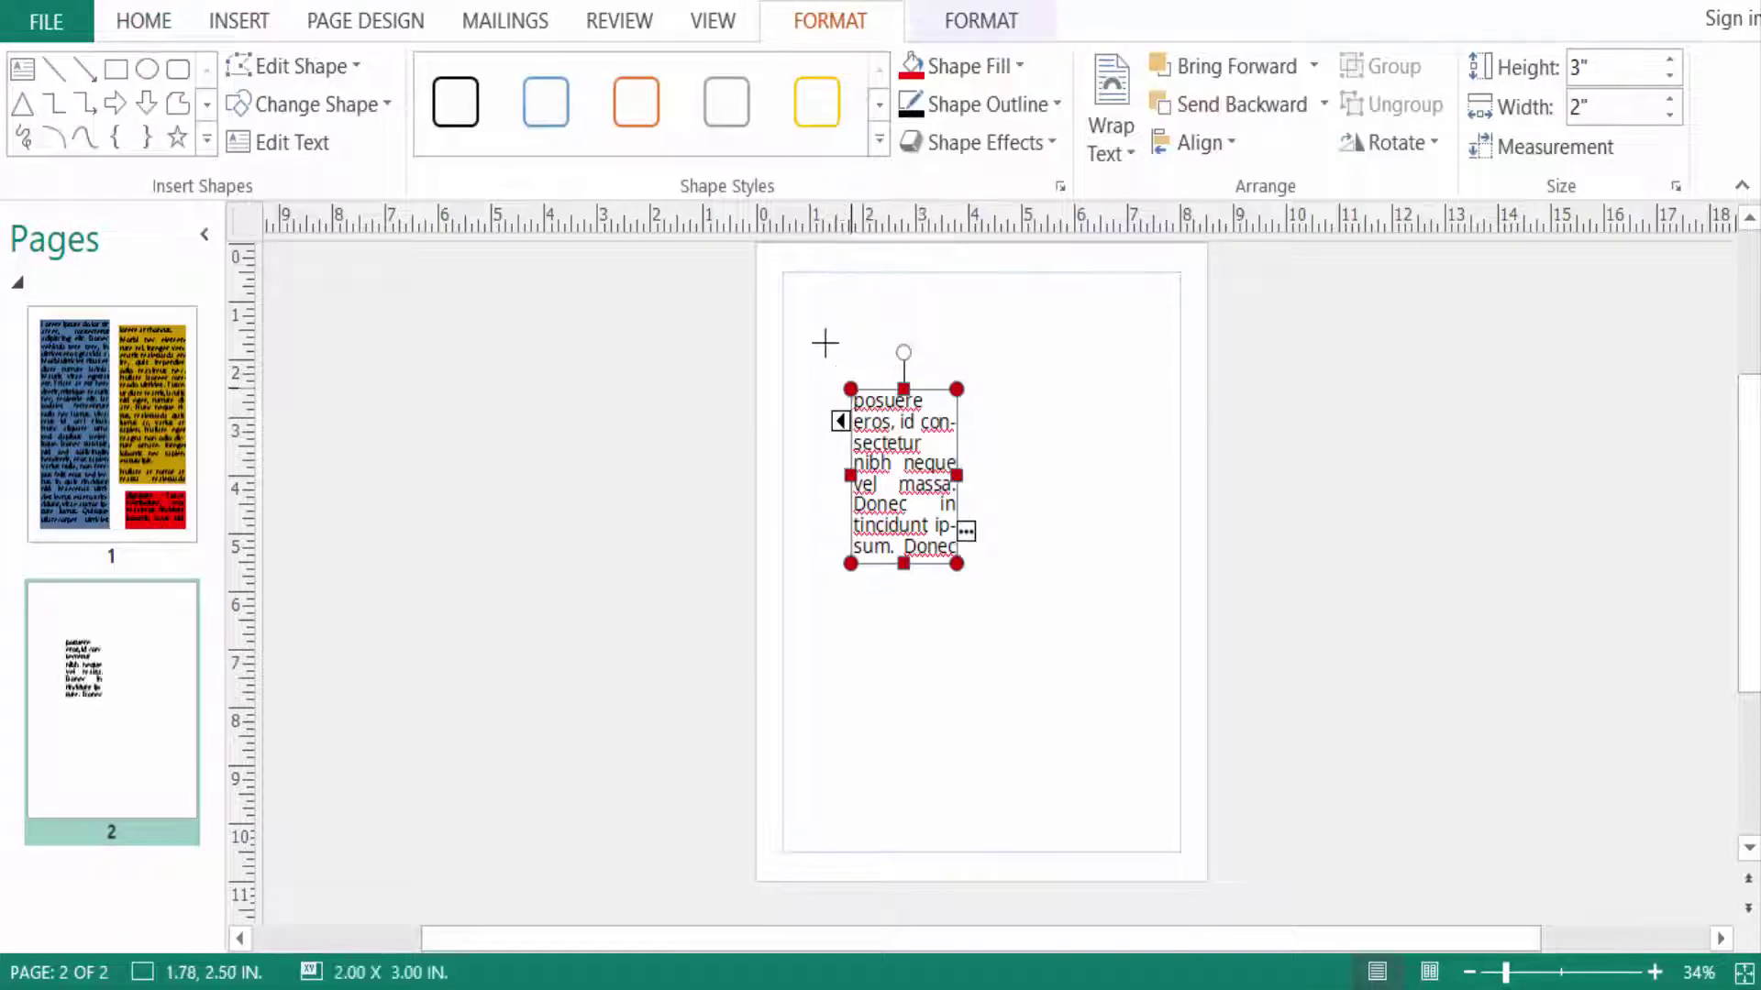
{"action": "left_click_drag", "start_coordinate": [826, 344], "coordinate": [776, 277]}
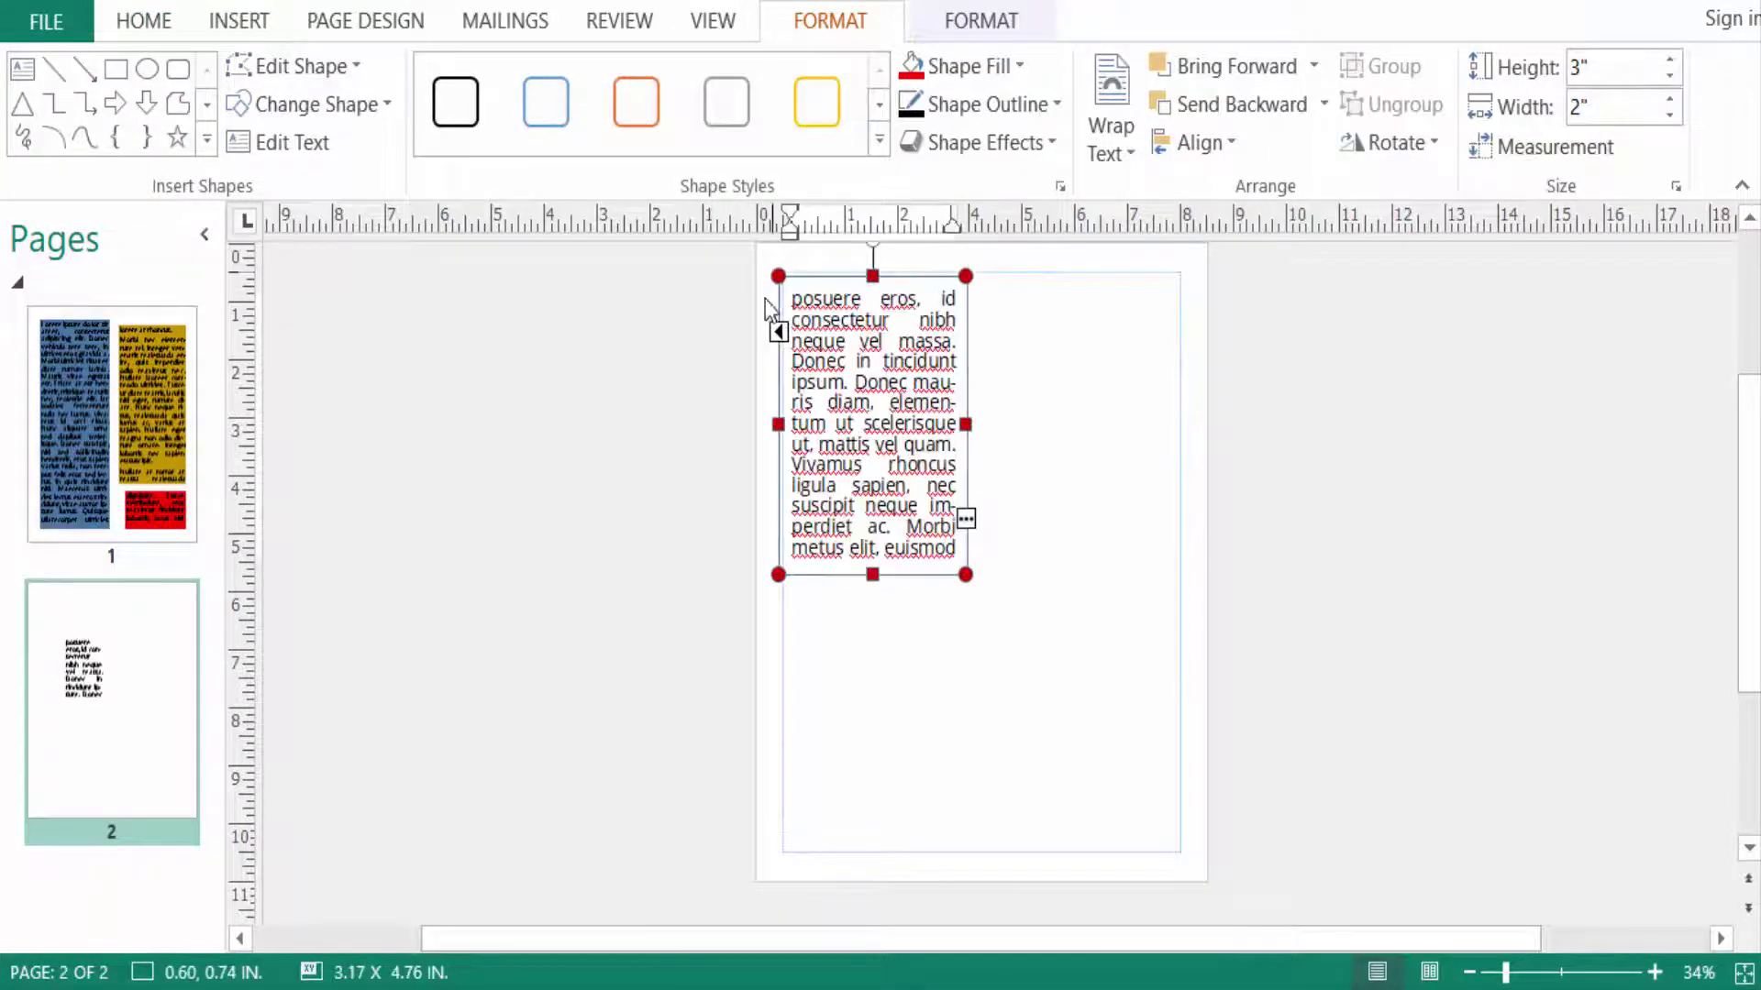
{"action": "left_click", "coordinate": [965, 521]}
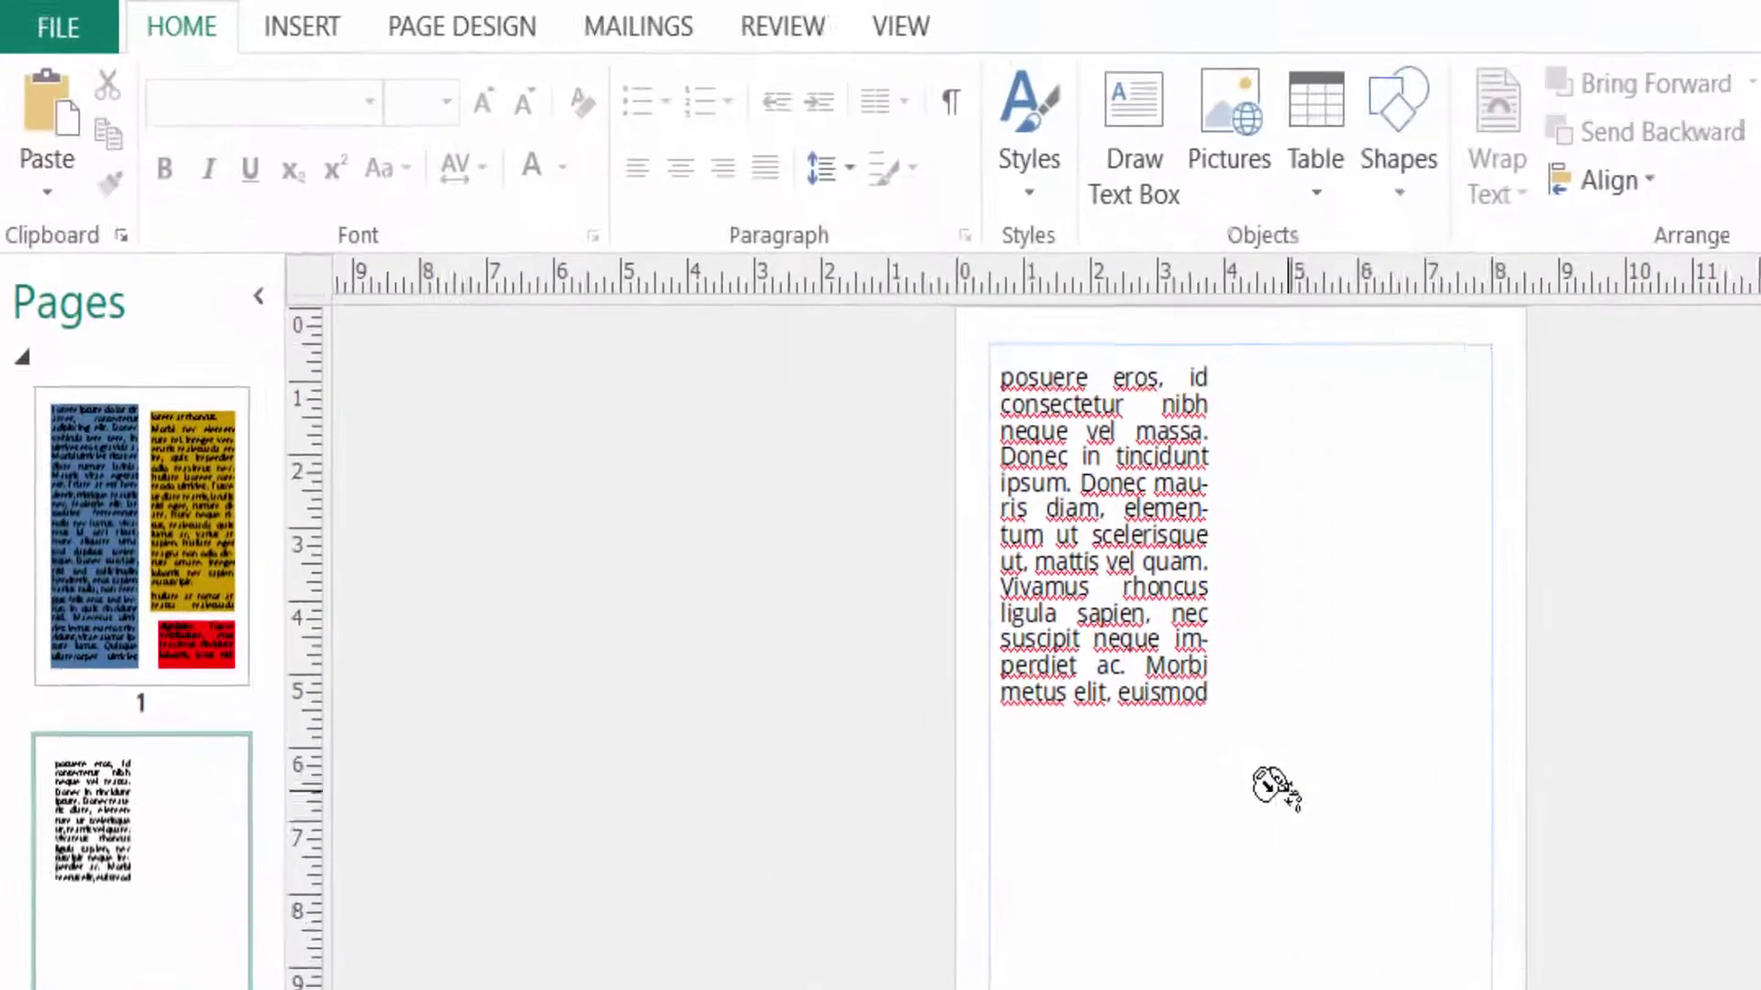
{"action": "left_click", "coordinate": [989, 601]}
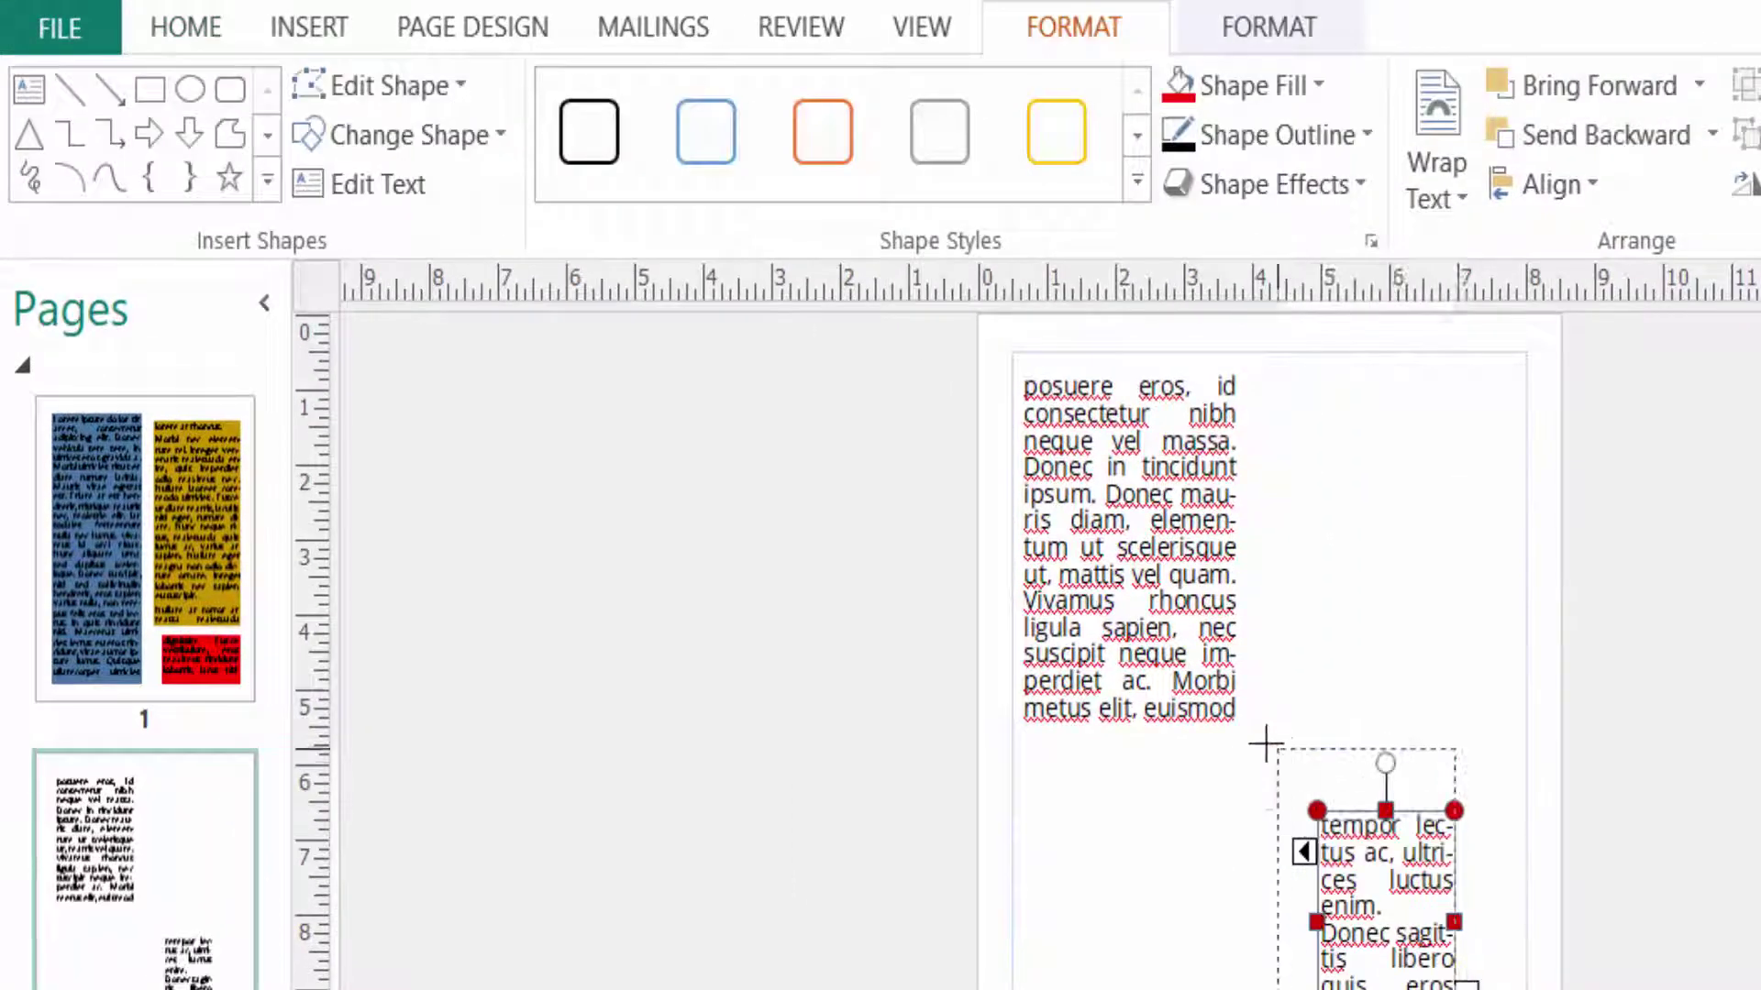
{"action": "left_click_drag", "start_coordinate": [1266, 743], "coordinate": [1262, 733]}
{"action": "left_click_drag", "start_coordinate": [1468, 917], "coordinate": [1504, 917]}
Step: Fill page 2's top-left box red and its bottom-right box pink
{"action": "left_click", "coordinate": [1128, 514]}
{"action": "left_click", "coordinate": [1181, 85]}
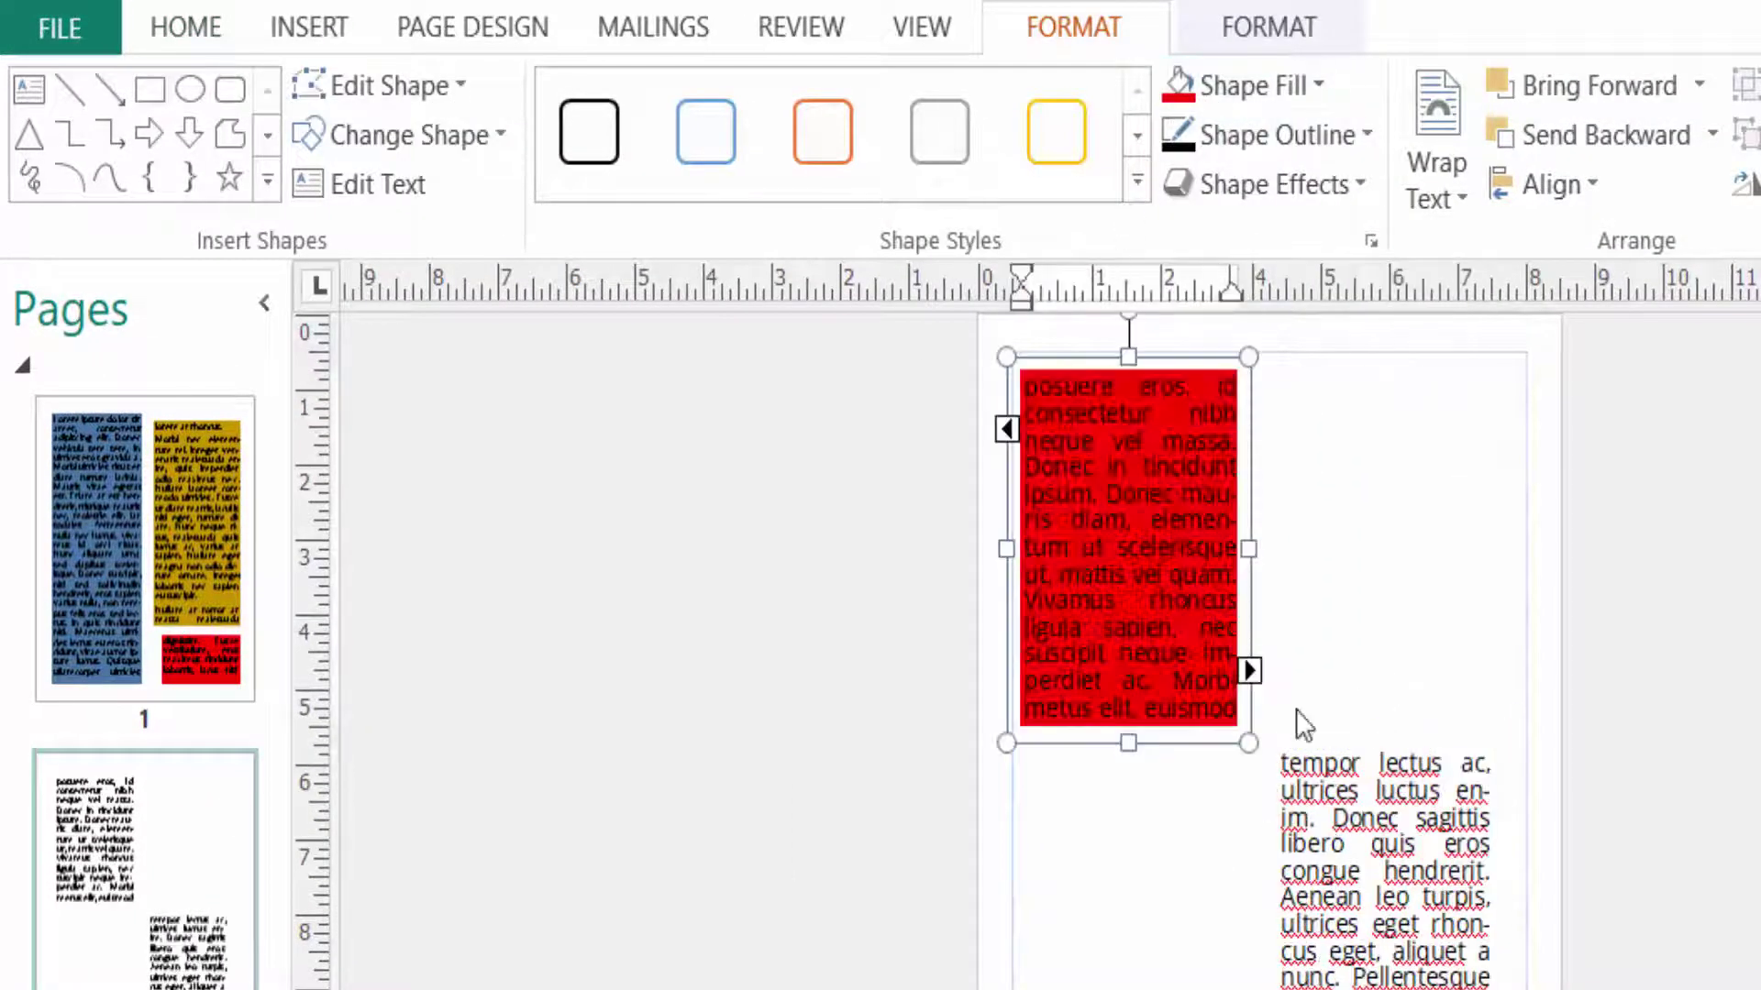
{"action": "left_click", "coordinate": [1302, 732]}
{"action": "left_click", "coordinate": [1318, 85]}
{"action": "left_click", "coordinate": [1366, 288]}
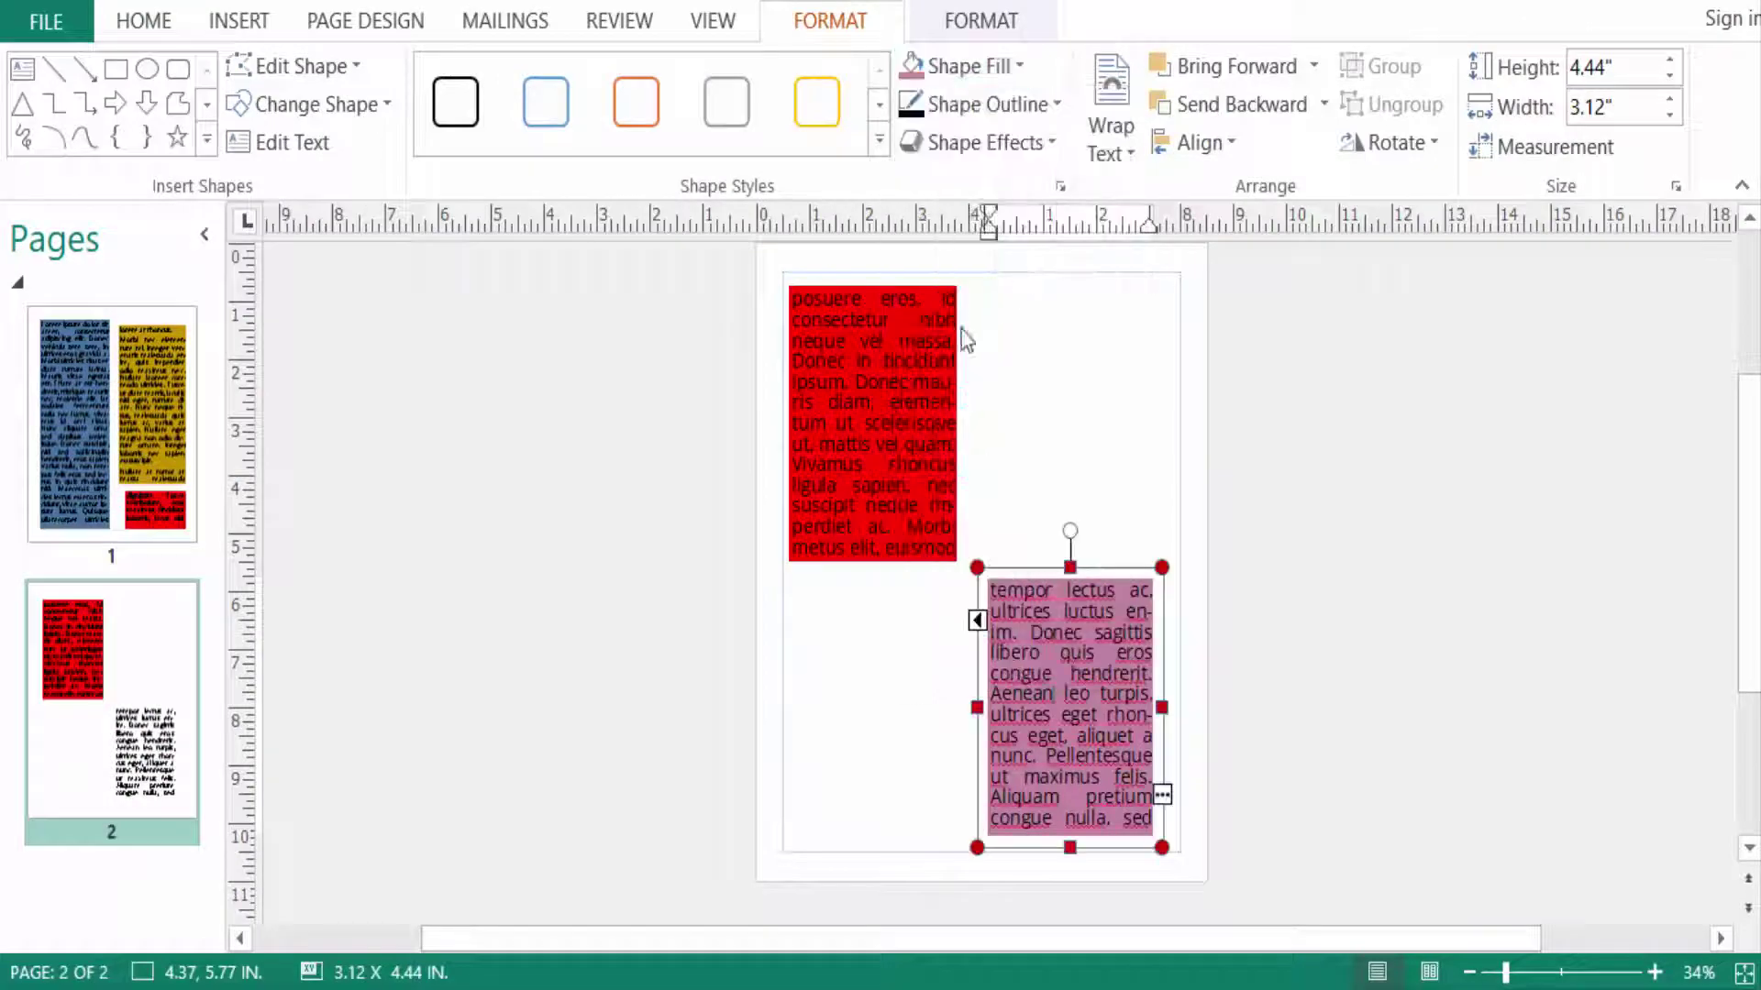
{"action": "left_click", "coordinate": [1073, 484]}
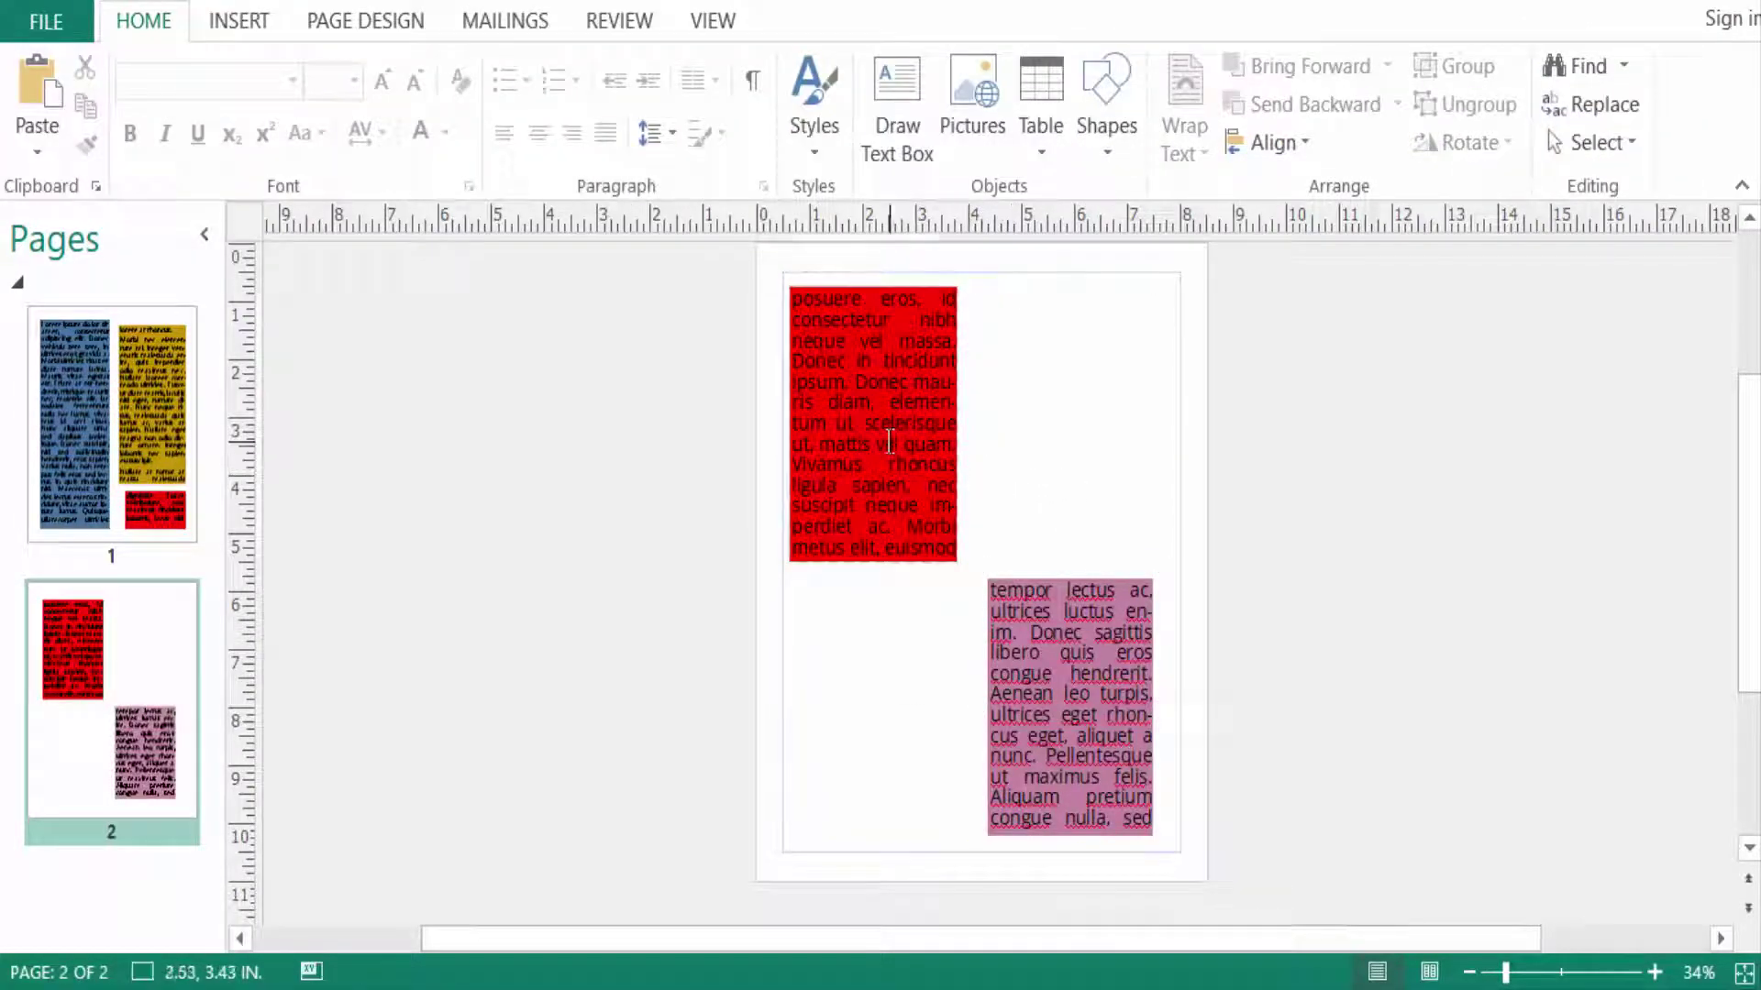
{"action": "left_click", "coordinate": [889, 404]}
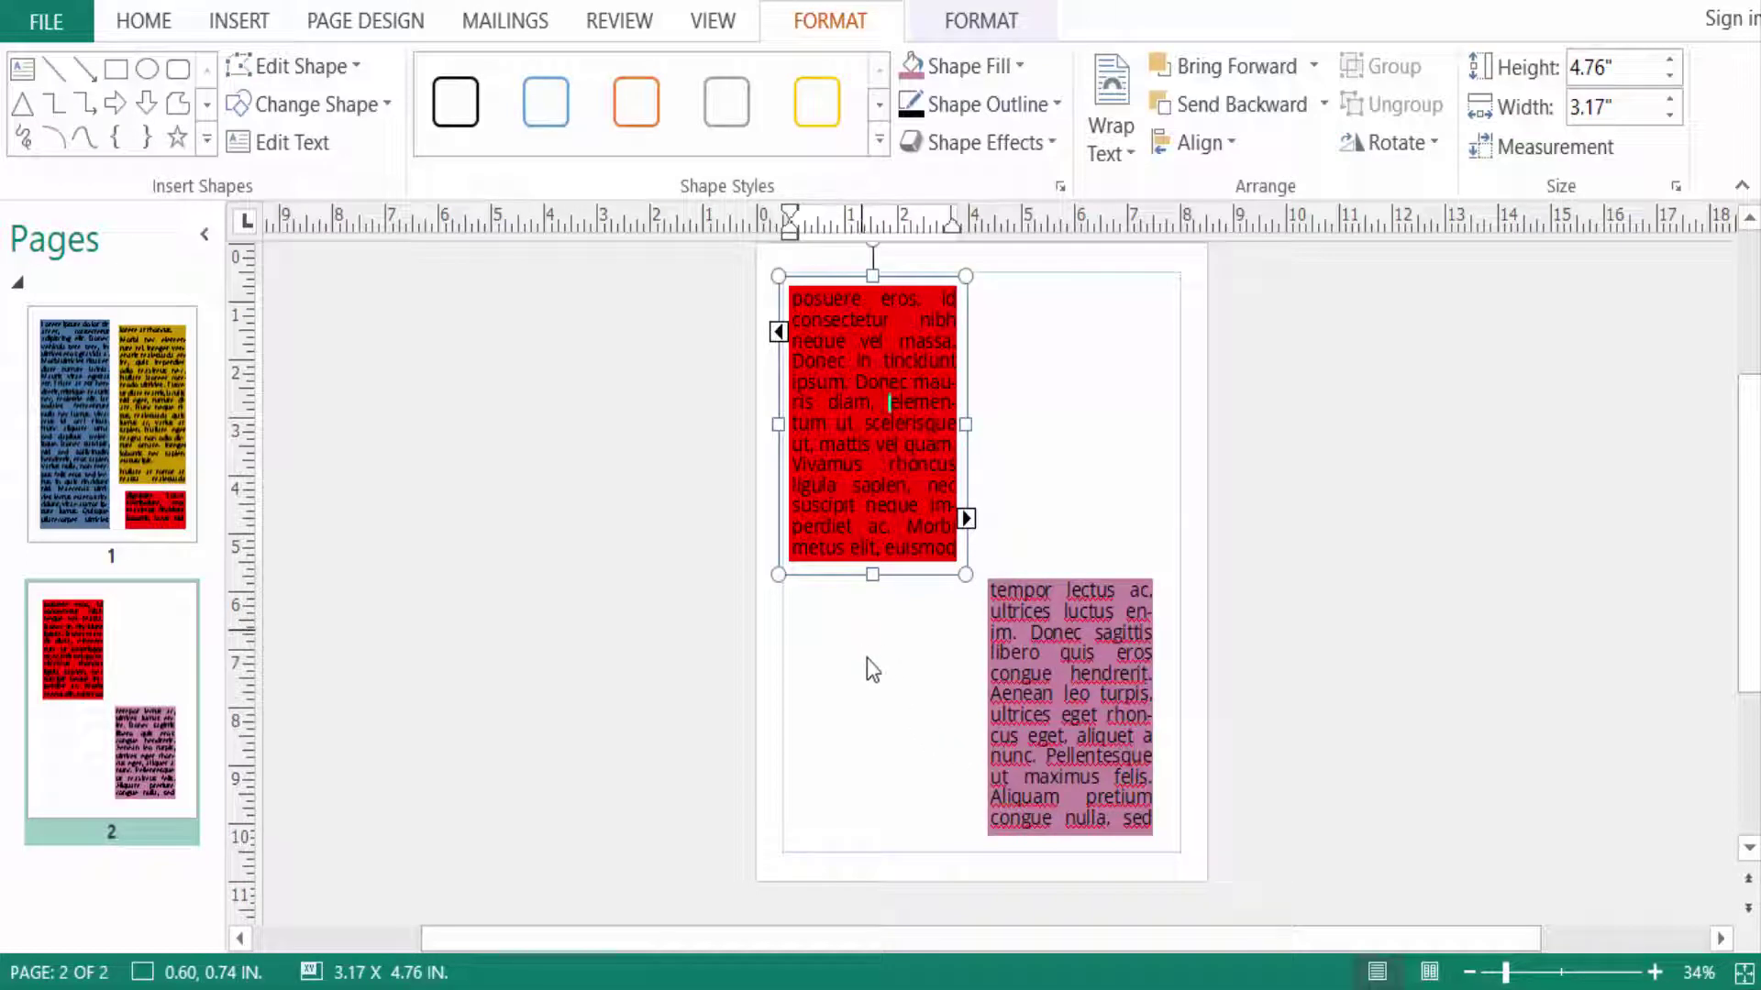
Step: Give page 2's bottom-left linked text box a light pink fill
{"action": "left_click", "coordinate": [1056, 714]}
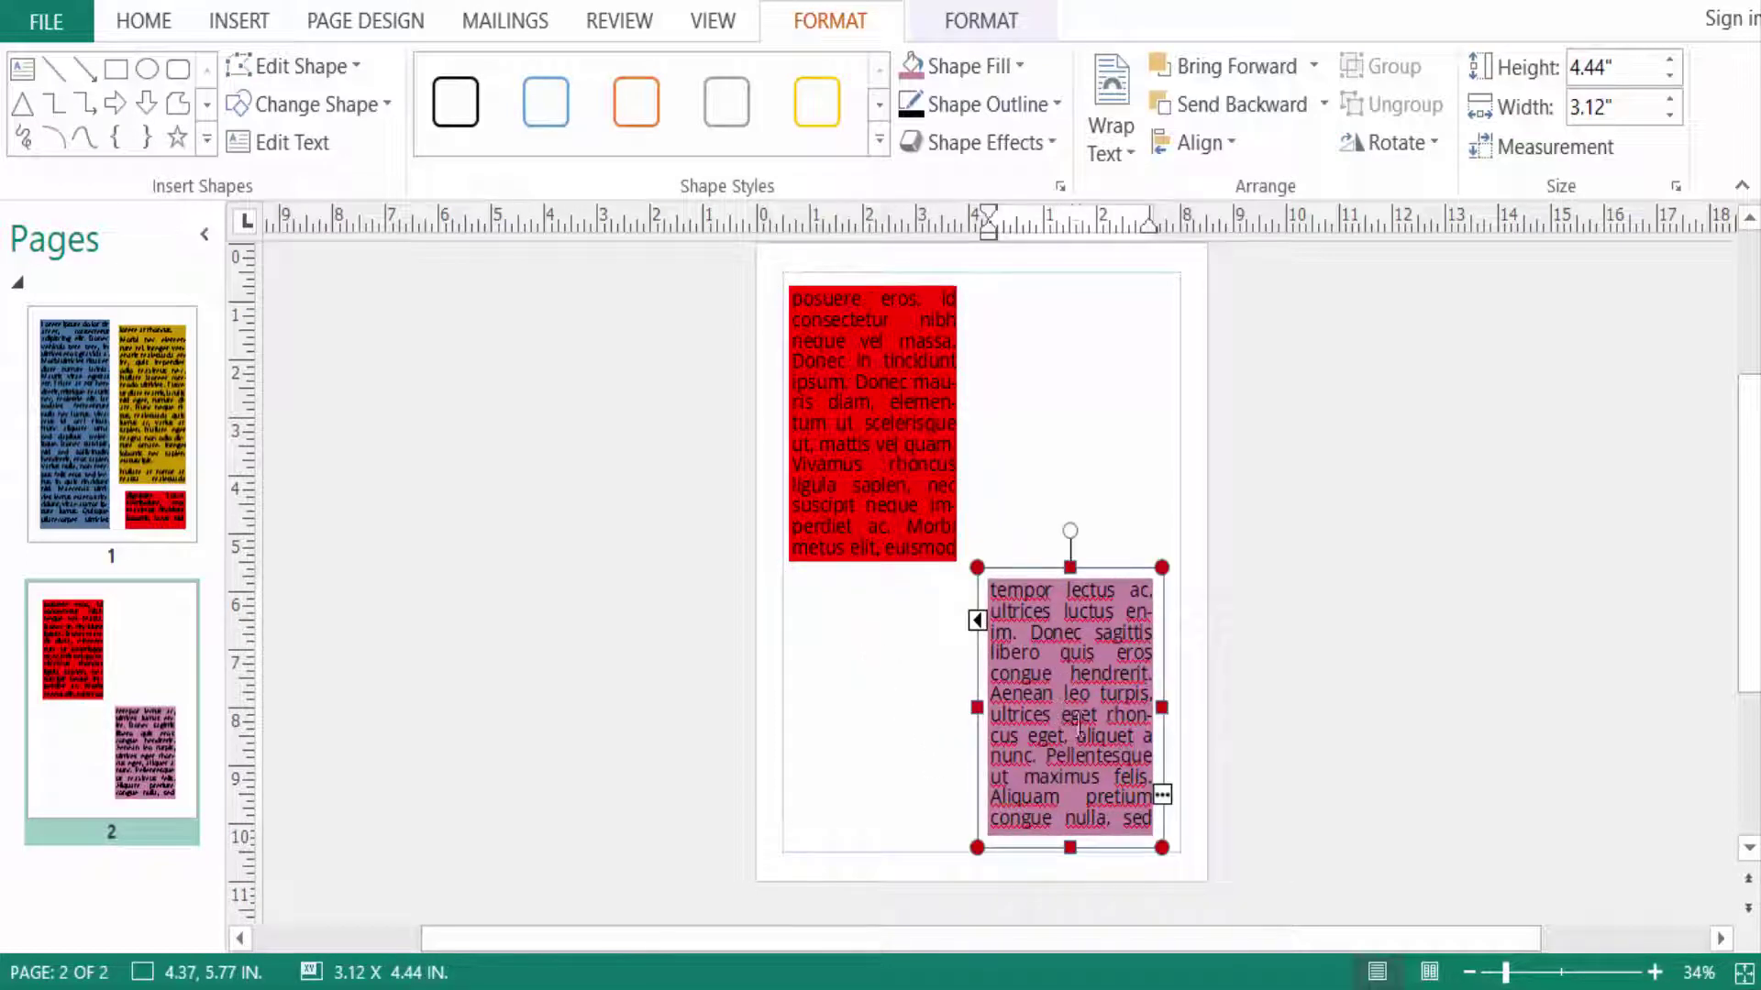
{"action": "left_click", "coordinate": [1161, 799]}
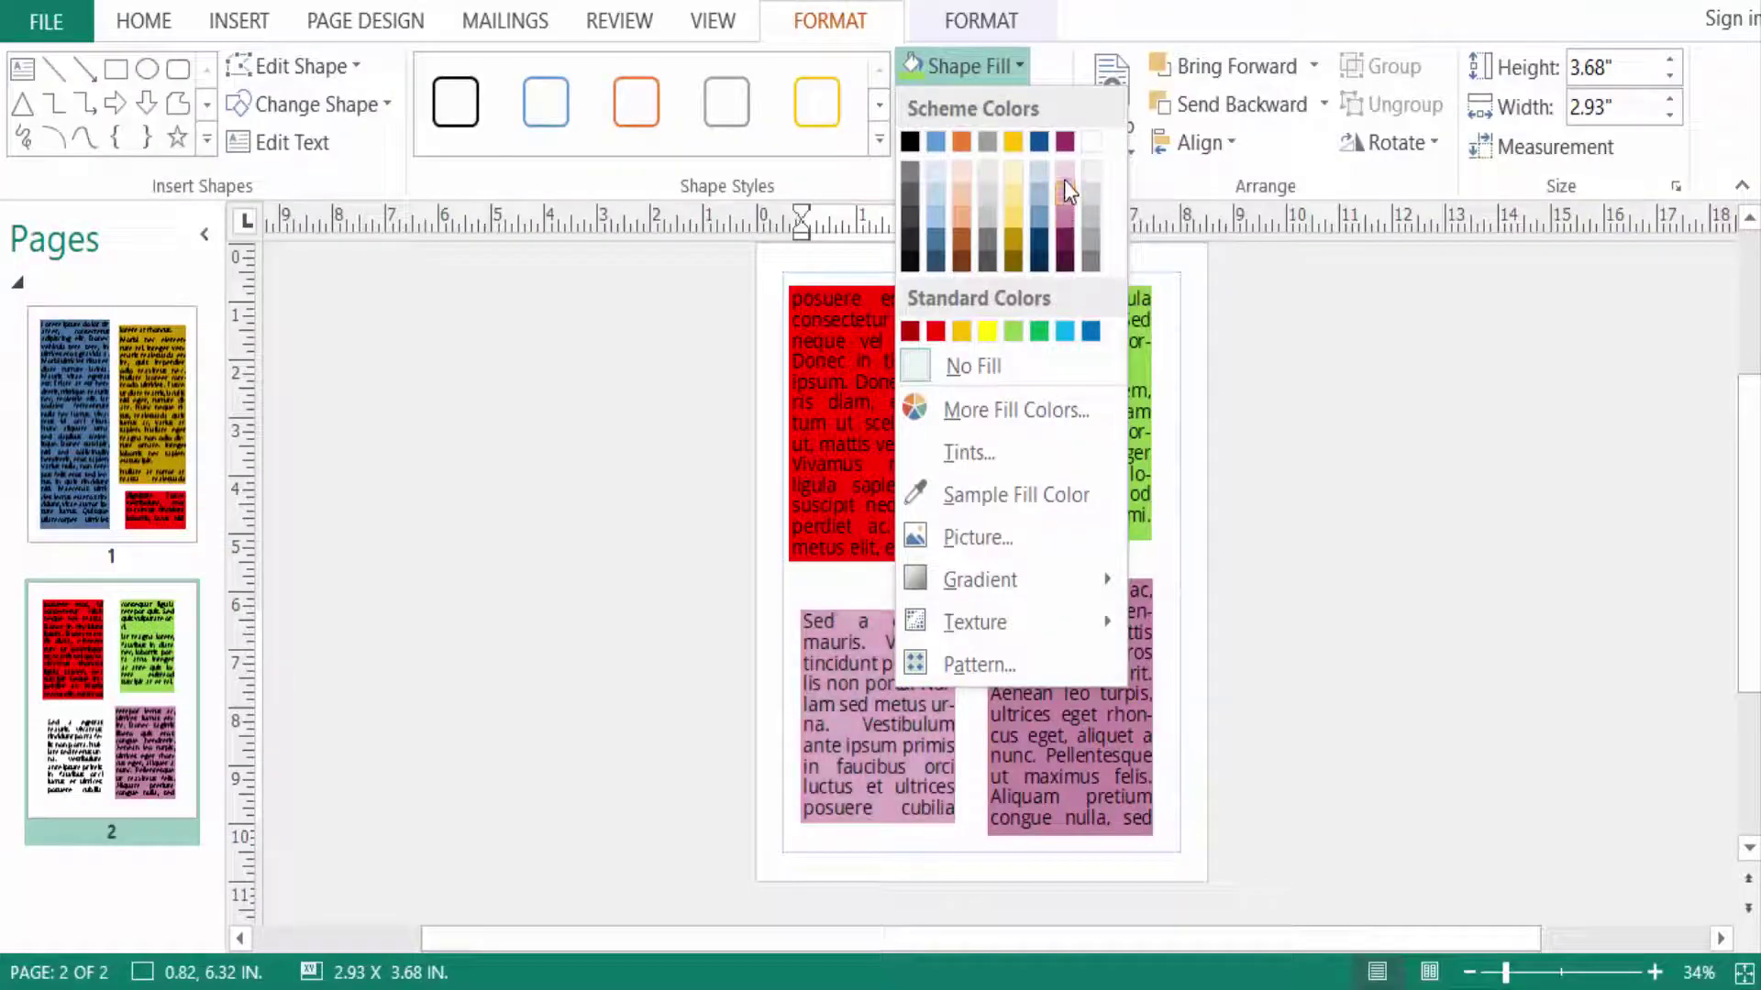
{"action": "left_click", "coordinate": [1064, 173]}
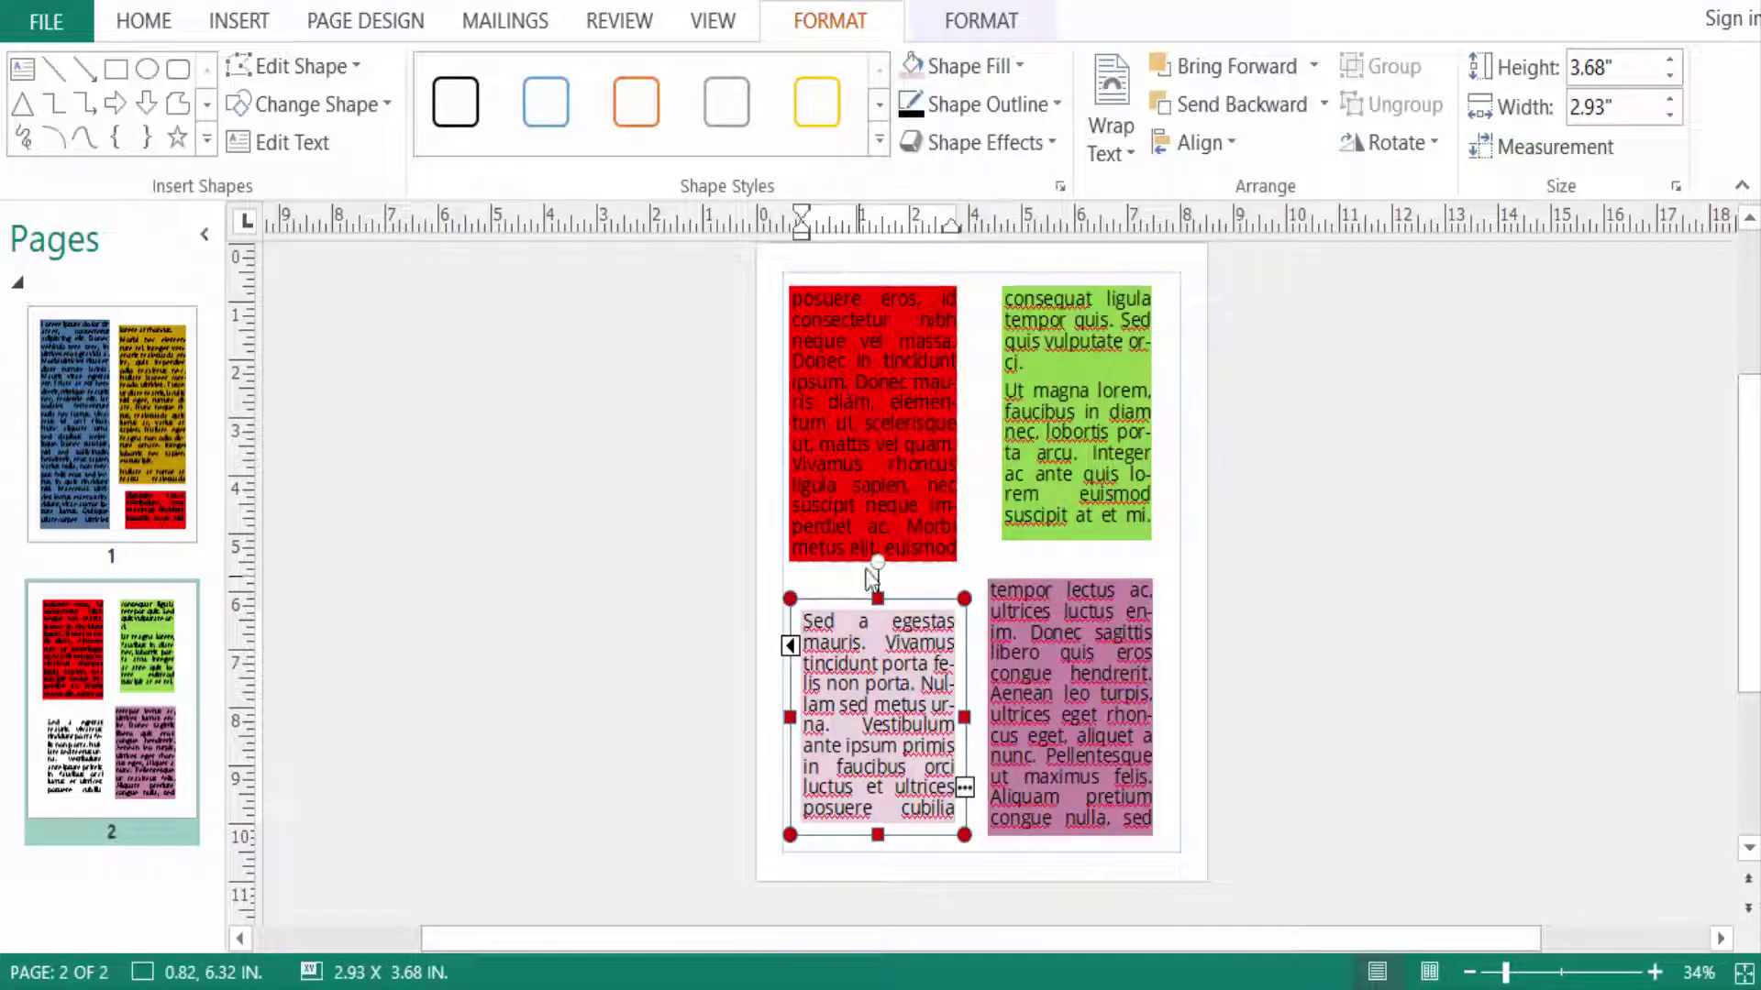
{"action": "left_click", "coordinate": [819, 589]}
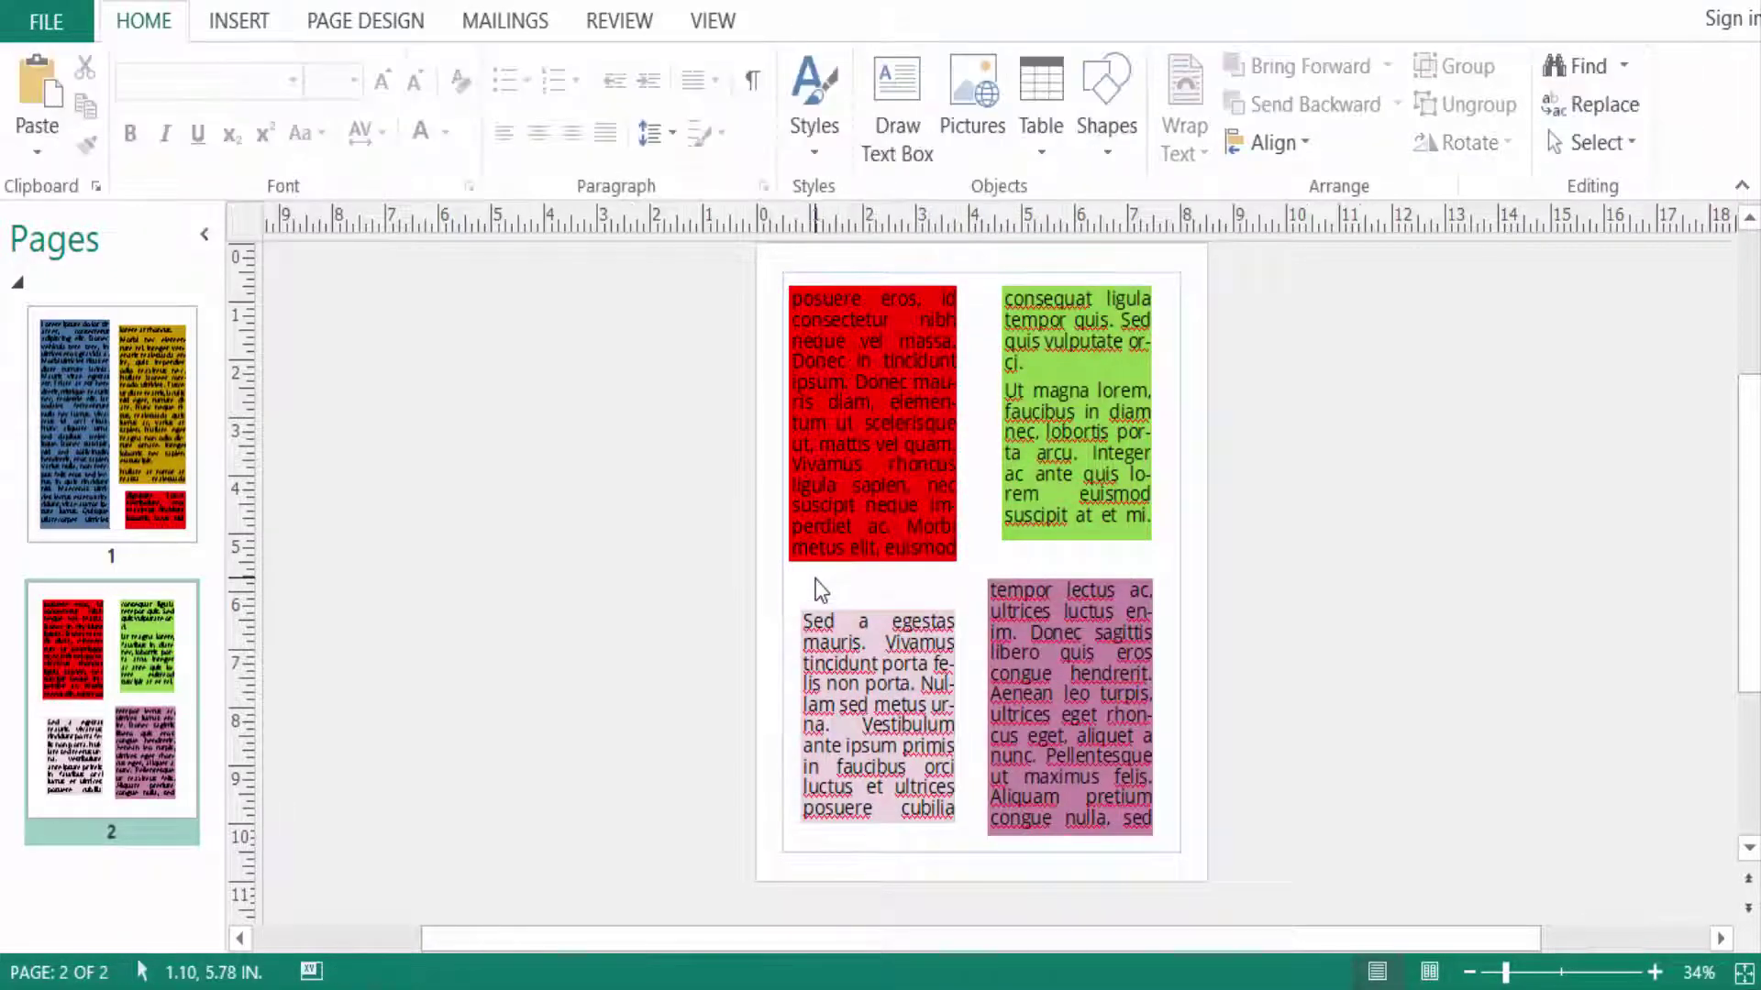